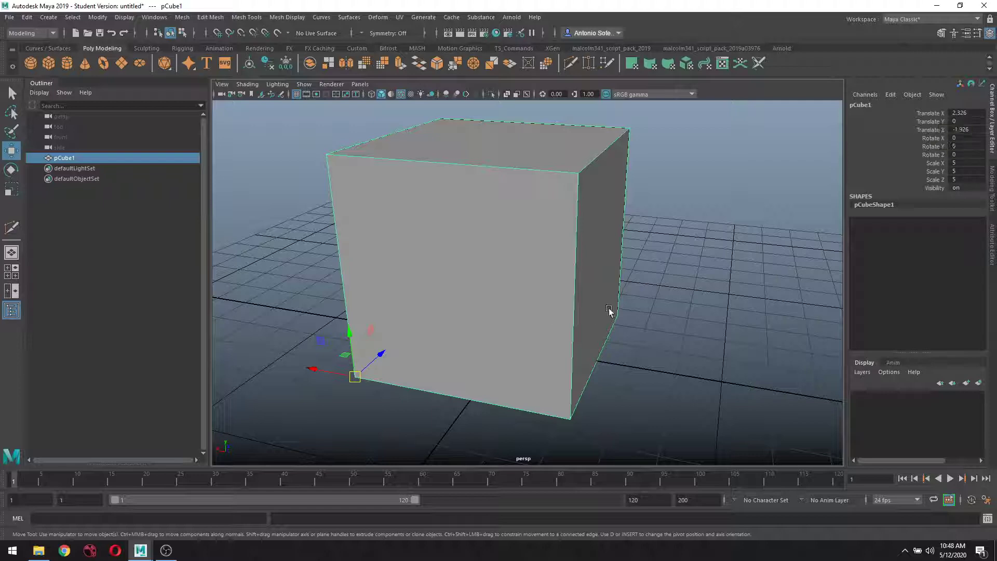
Step: Freeze the cube's X, Y and Z translation channels together so its current position becomes the zero position
left_click_drag(610, 311, 724, 268, "alt")
right_click_drag(723, 268, 760, 310, "alt")
left_click_drag(760, 310, 768, 286, "alt")
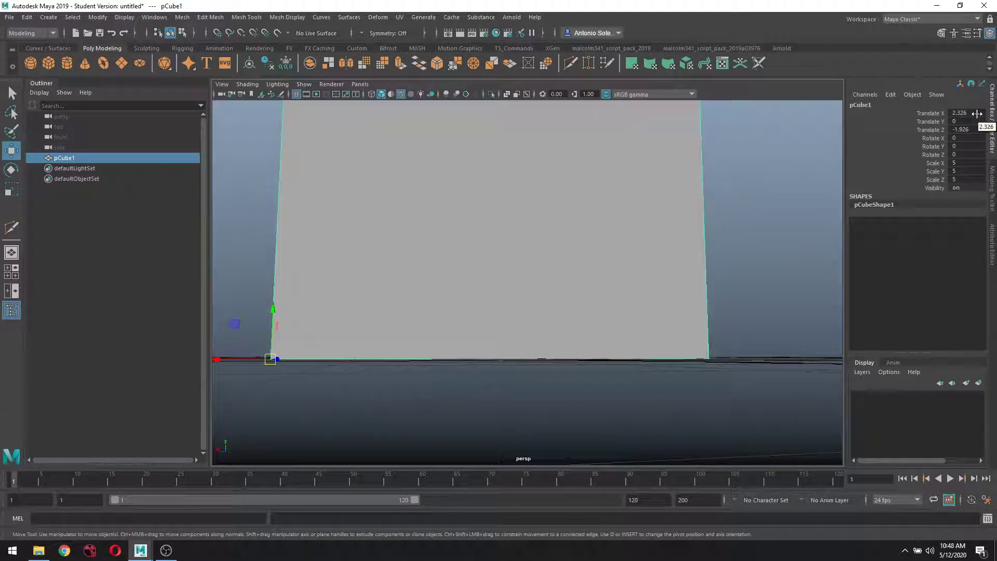
scroll(754, 218, "down", 5)
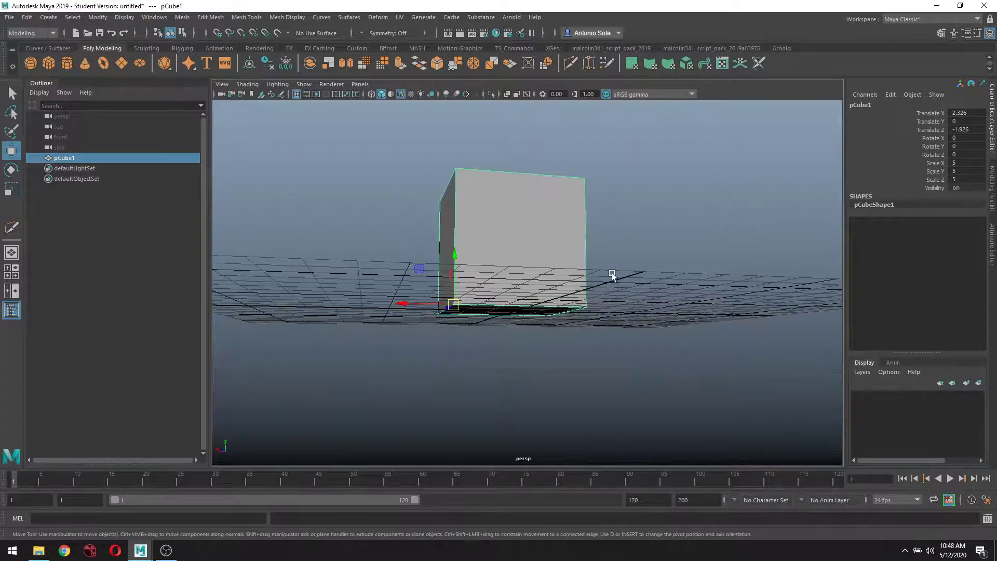
left_click_drag(613, 276, 599, 312, "alt")
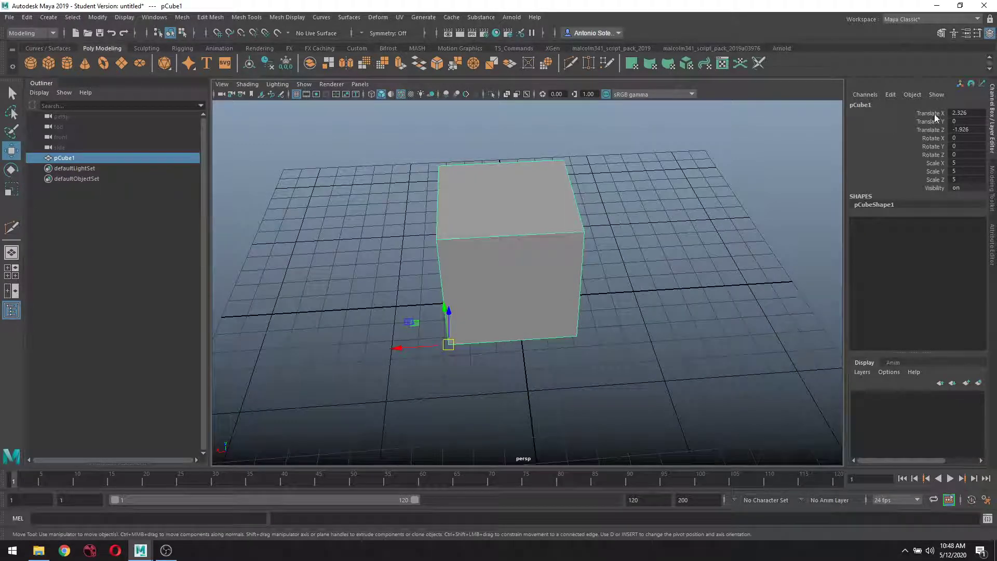
left_click_drag(935, 113, 942, 130)
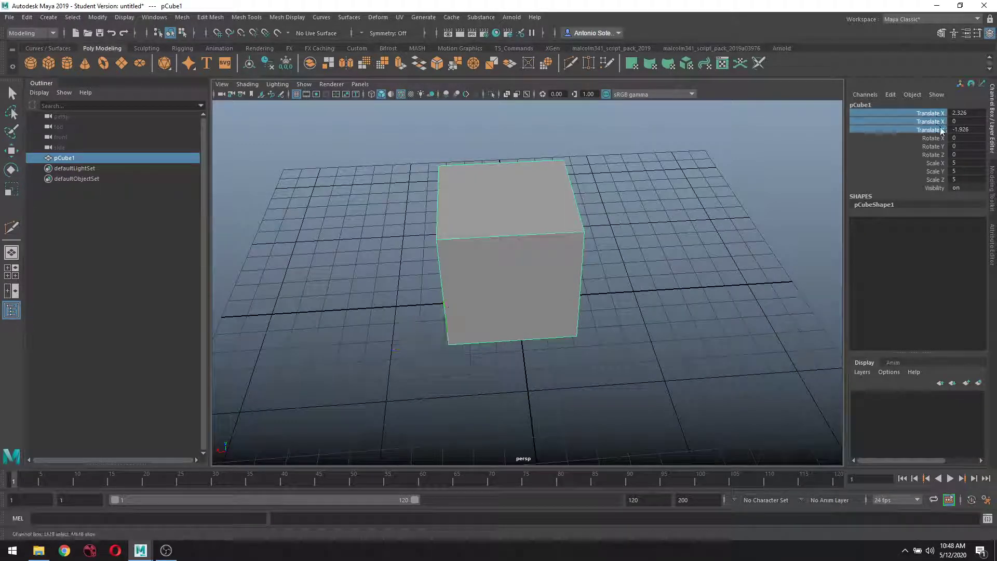
right_click(941, 130)
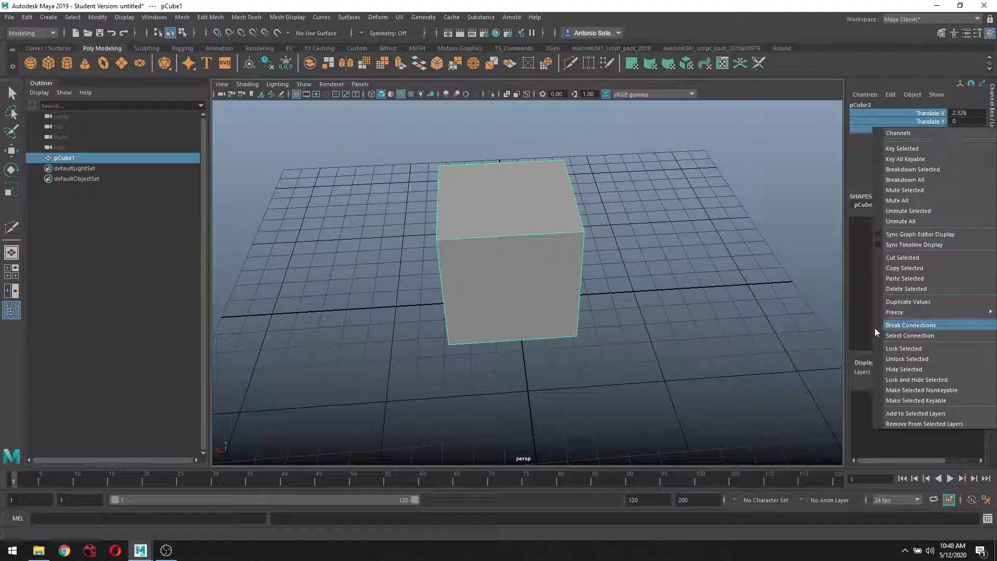
mouse_move(896, 312)
left_click(833, 313)
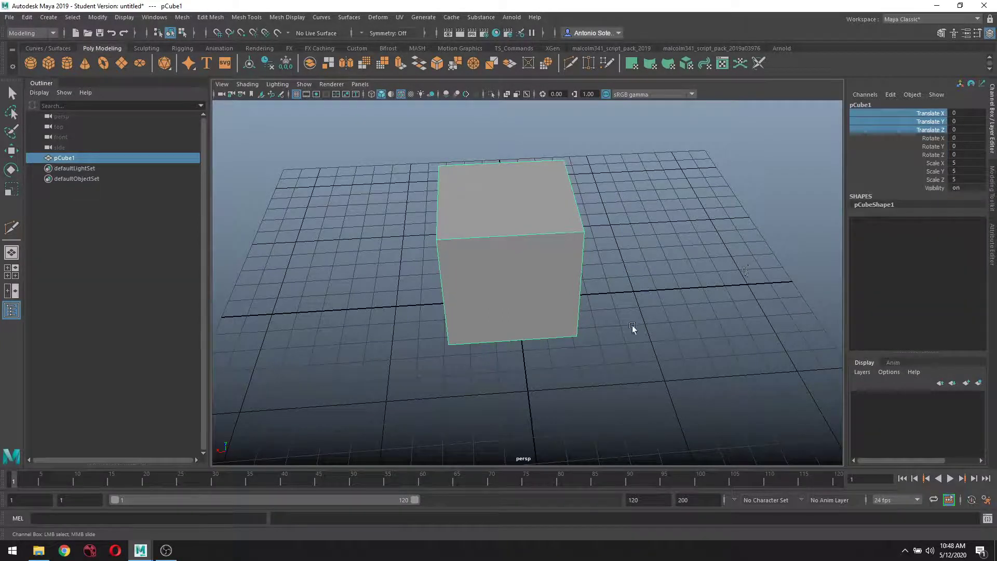
Step: Activate the Move tool, reselect the cube and switch to the UV Editing workspace
left_click(639, 303)
key("w")
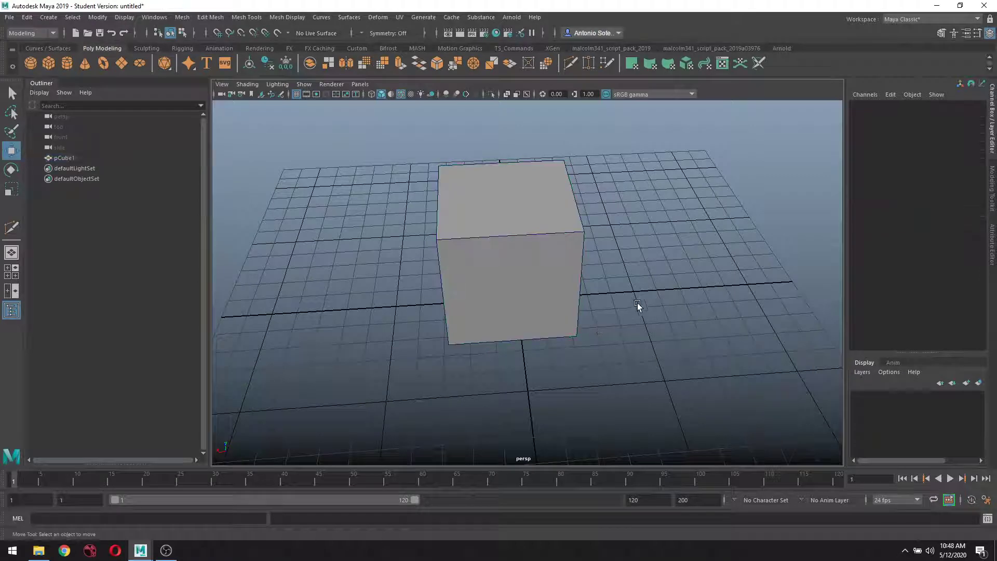
left_click_drag(639, 305, 679, 329, "alt")
scroll(701, 301, "up", 5)
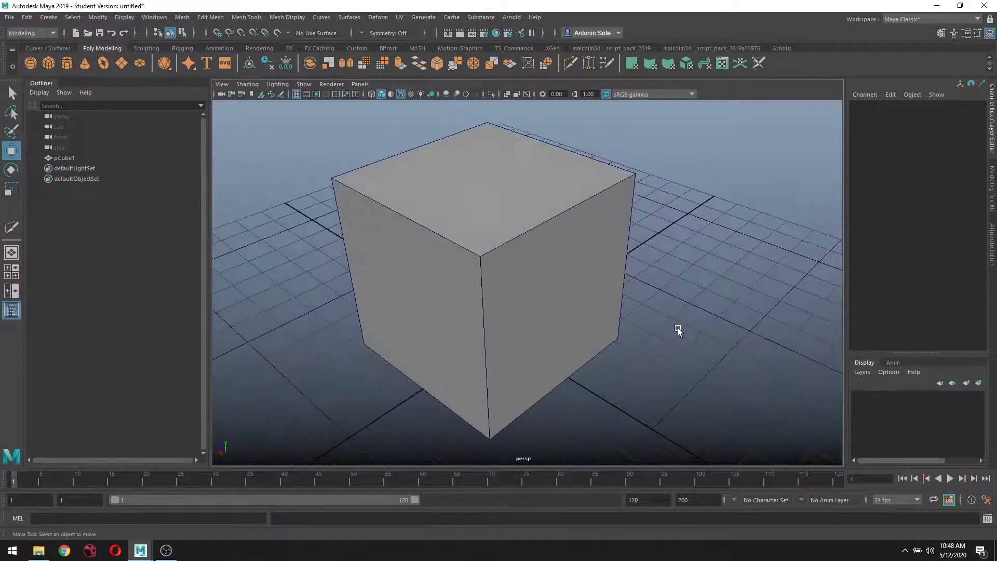
left_click(540, 314)
left_click_drag(709, 288, 681, 271, "alt")
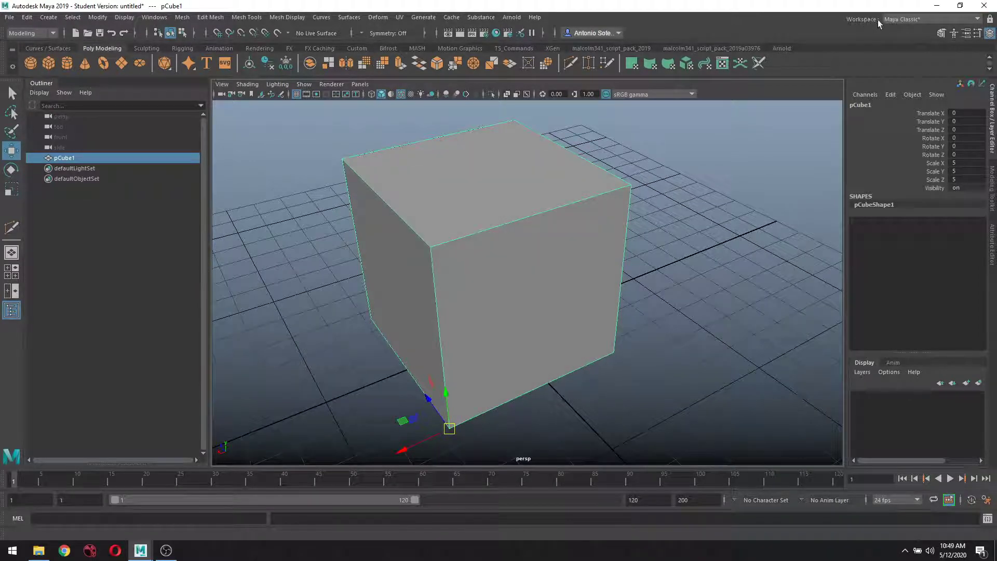
left_click(977, 20)
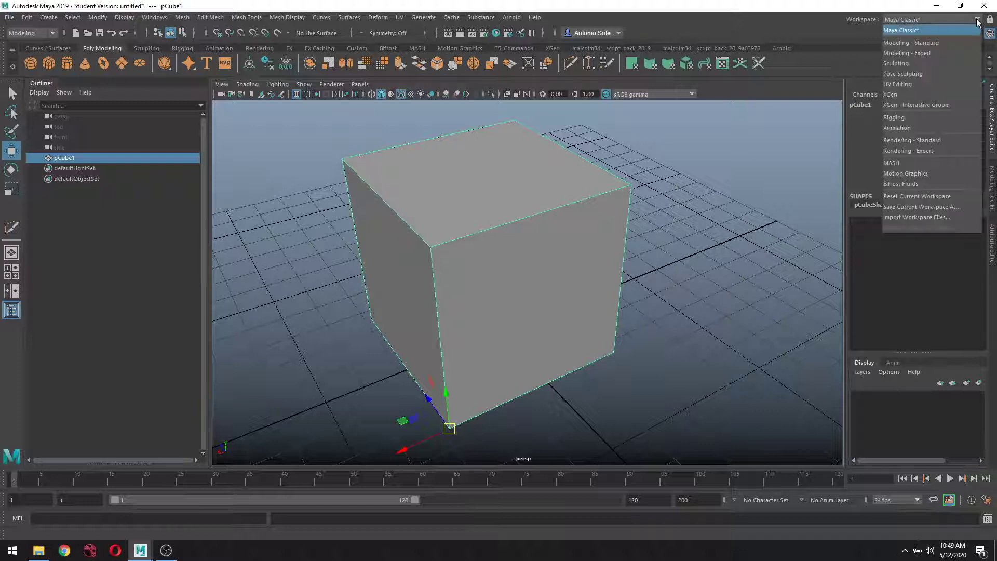
left_click(912, 85)
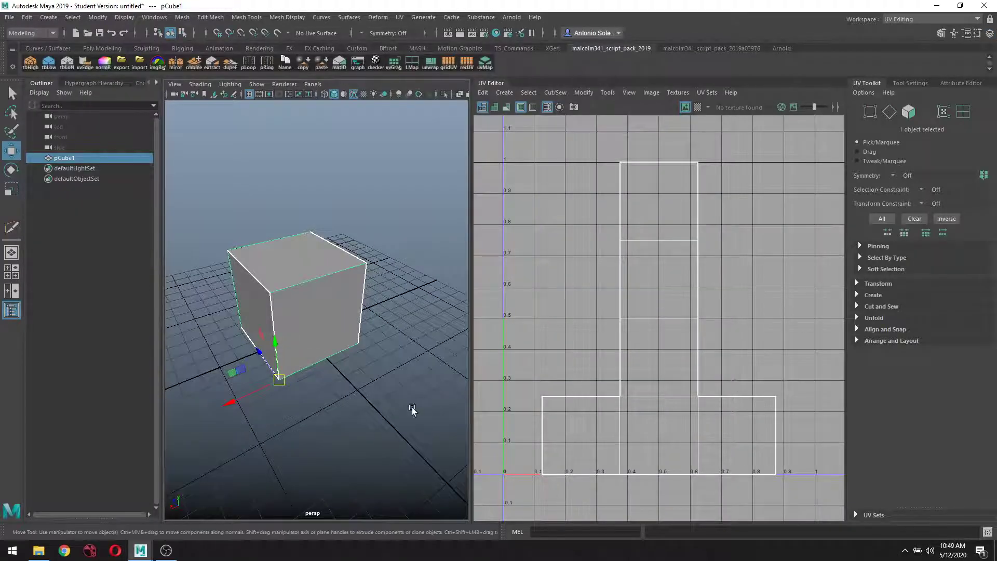
Step: Reselect the whole cube in object mode and display the checker map on its surface and UV layout
right_click_drag(403, 264, 434, 250)
left_click(406, 333)
left_click(324, 326)
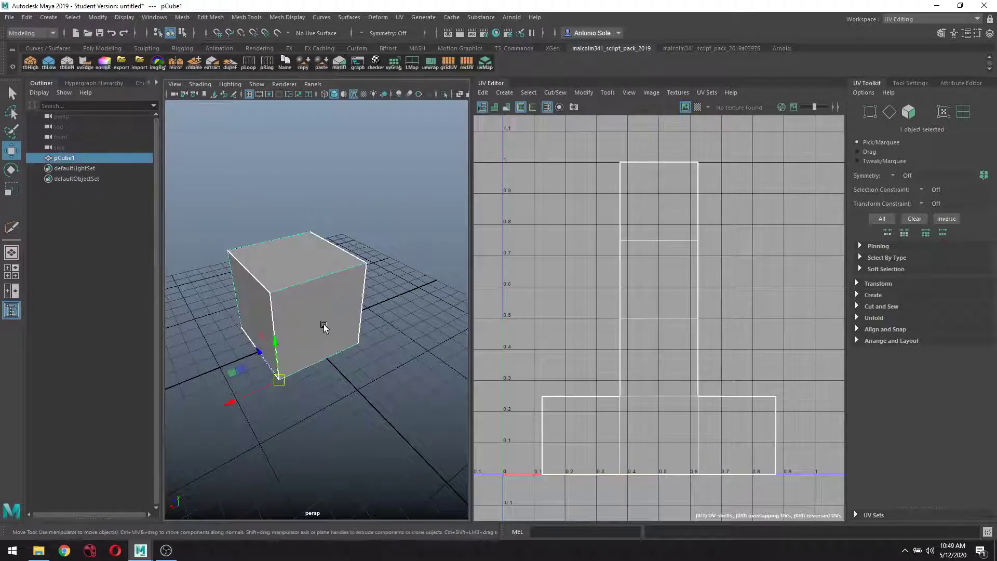
left_click(698, 107)
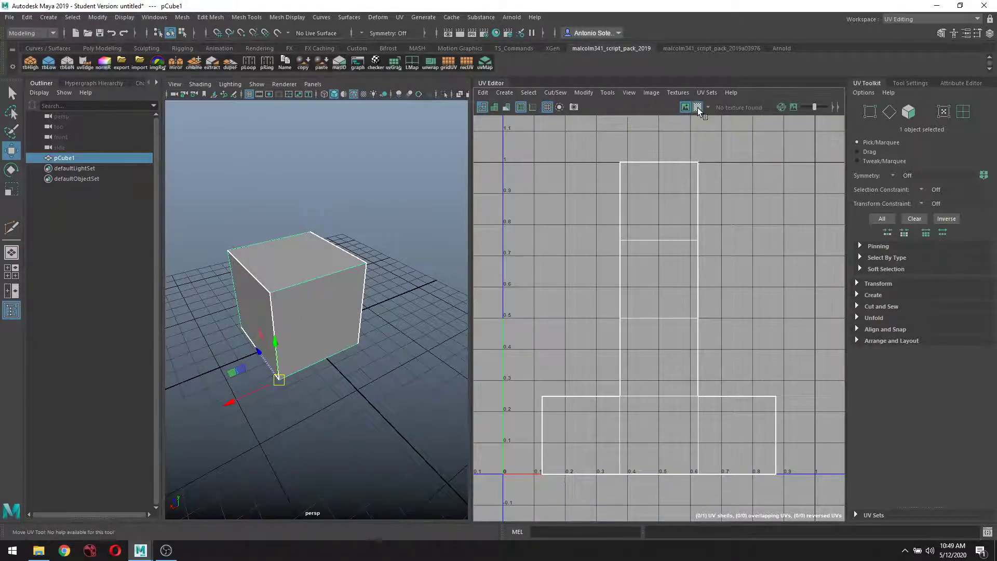
left_click_drag(389, 400, 375, 359, "alt")
scroll(347, 375, "up", 5)
scroll(364, 379, "down", 3)
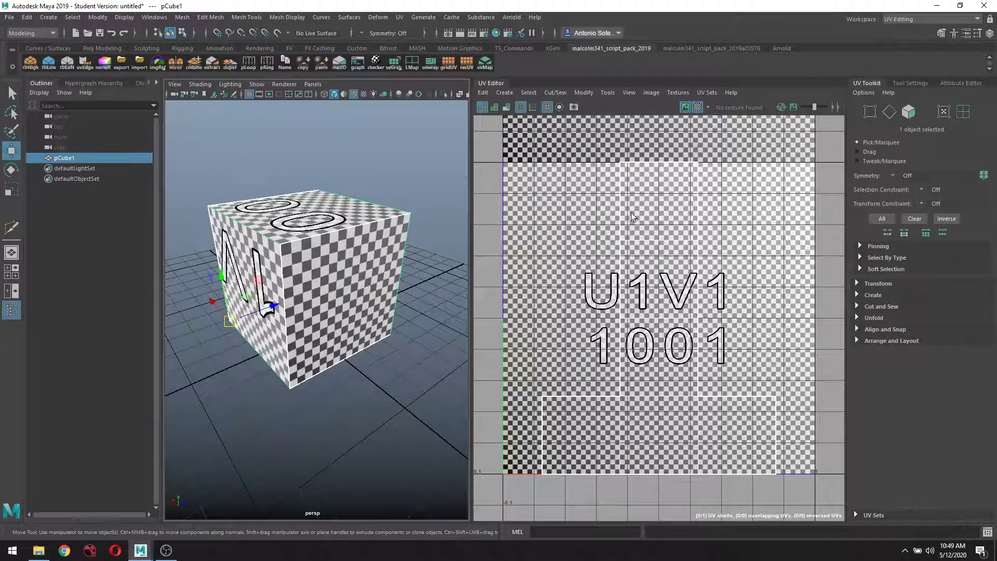
Step: Compare the cube and its UV layout with the checker map off and on, examining the 0 to 1 UV tile
left_click(697, 107)
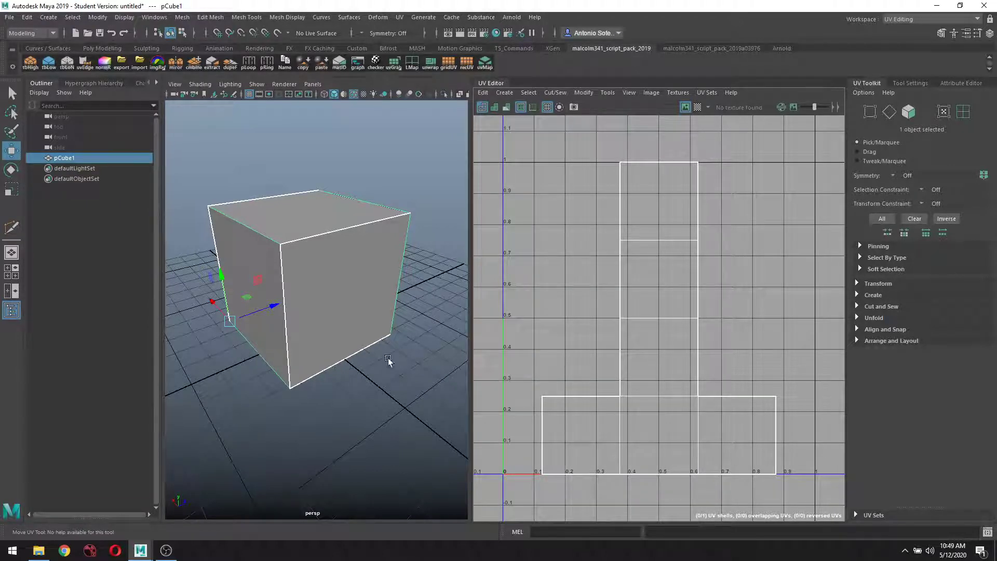
left_click(697, 107)
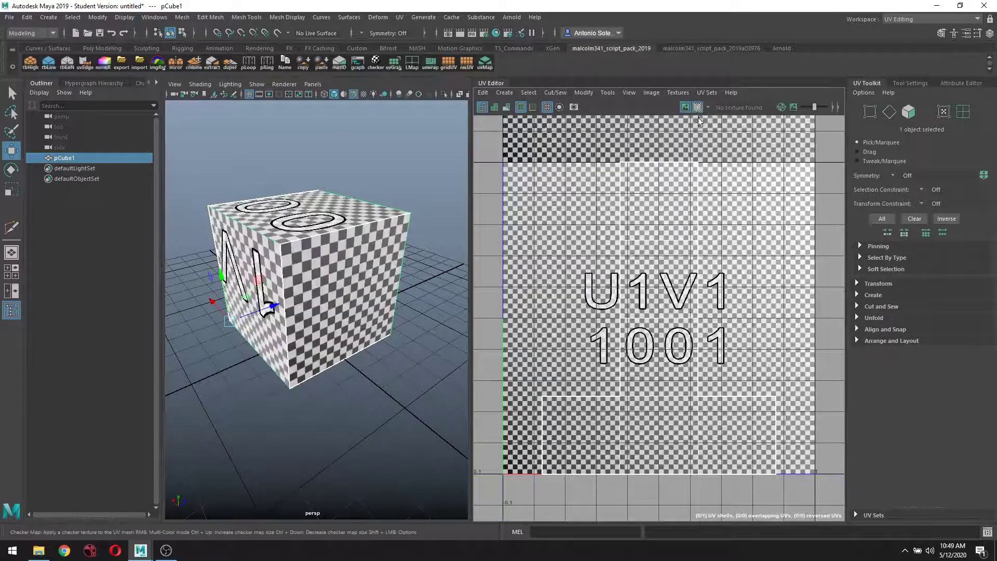
scroll(715, 219, "down", 2)
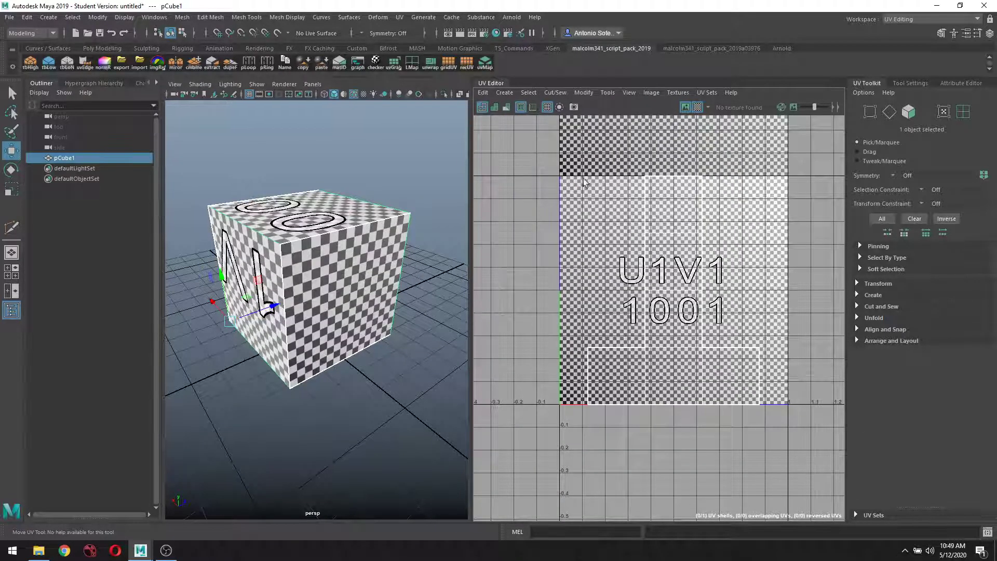
scroll(565, 405, "up", 2)
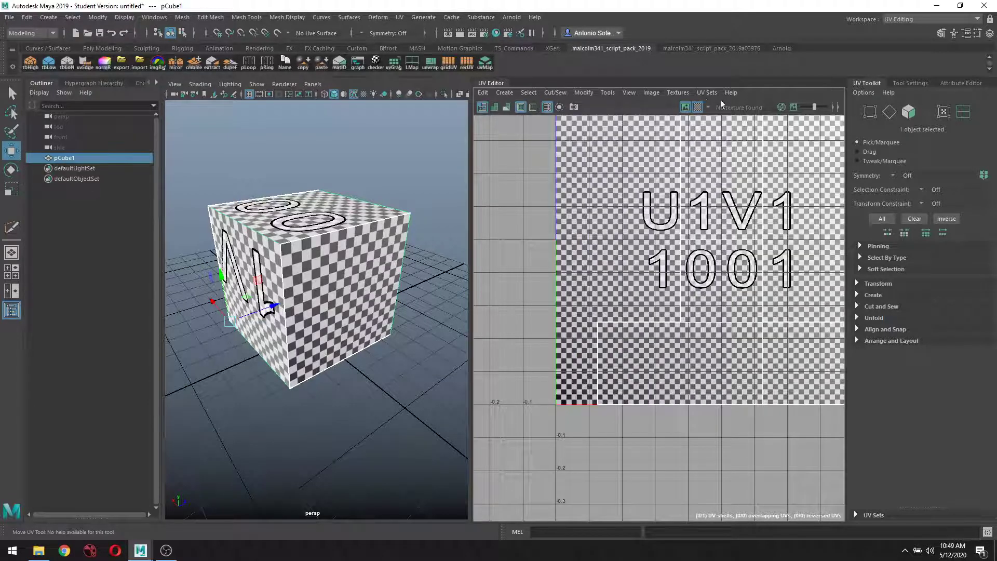
left_click(697, 107)
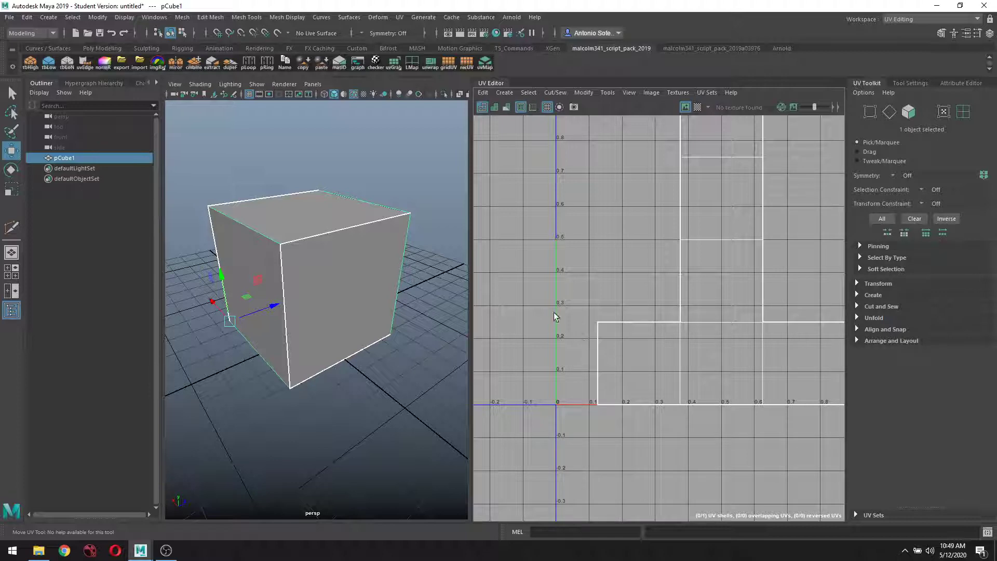
middle_click_drag(573, 282, 568, 430, "alt")
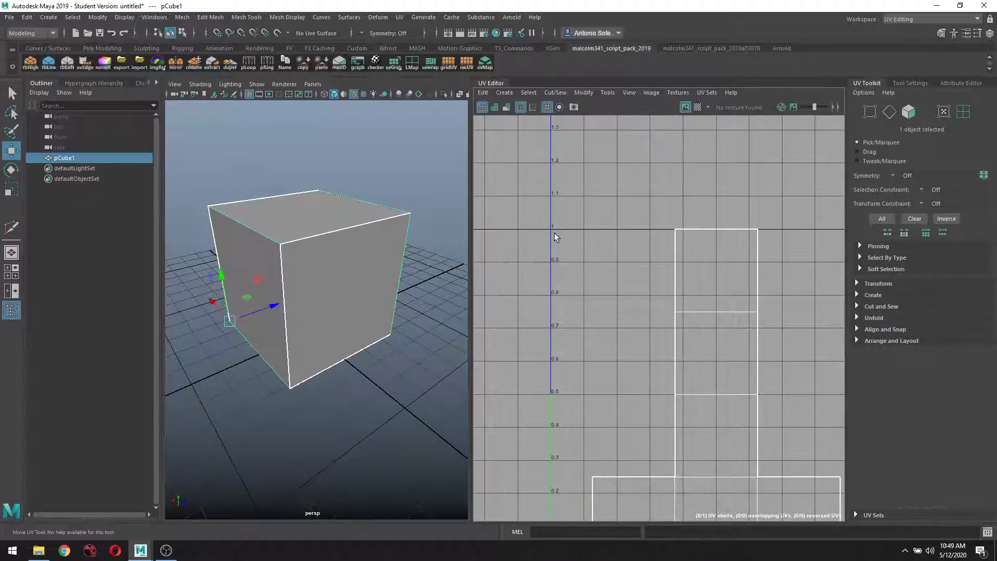
scroll(557, 240, "down", 3)
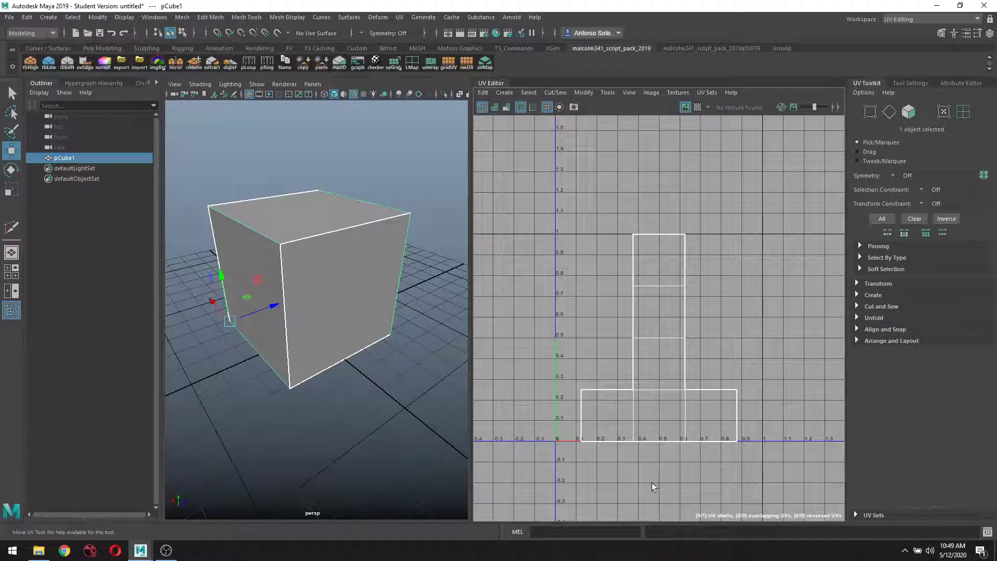
scroll(626, 471, "up", 1)
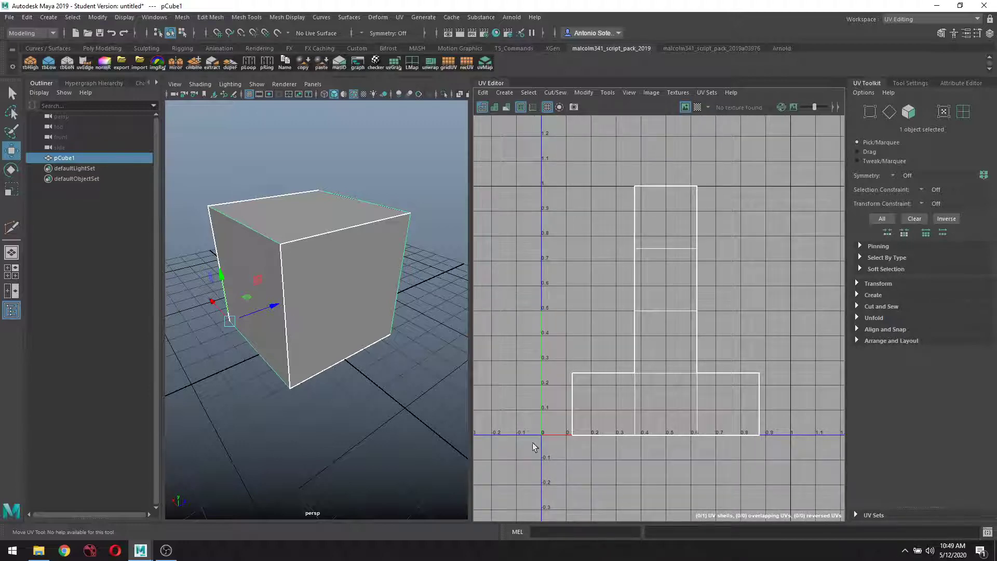
middle_click_drag(750, 466, 701, 461, "alt")
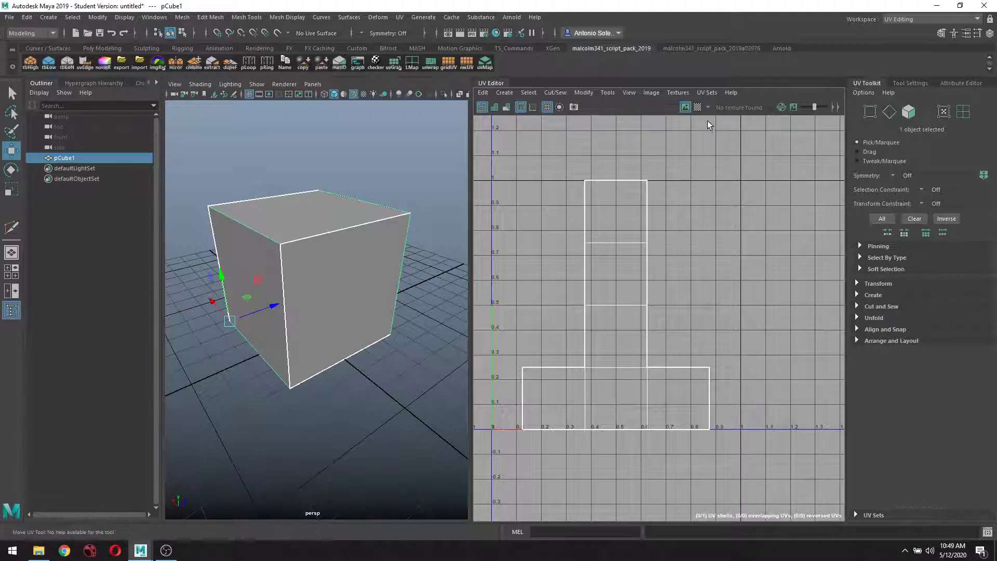
left_click(698, 107)
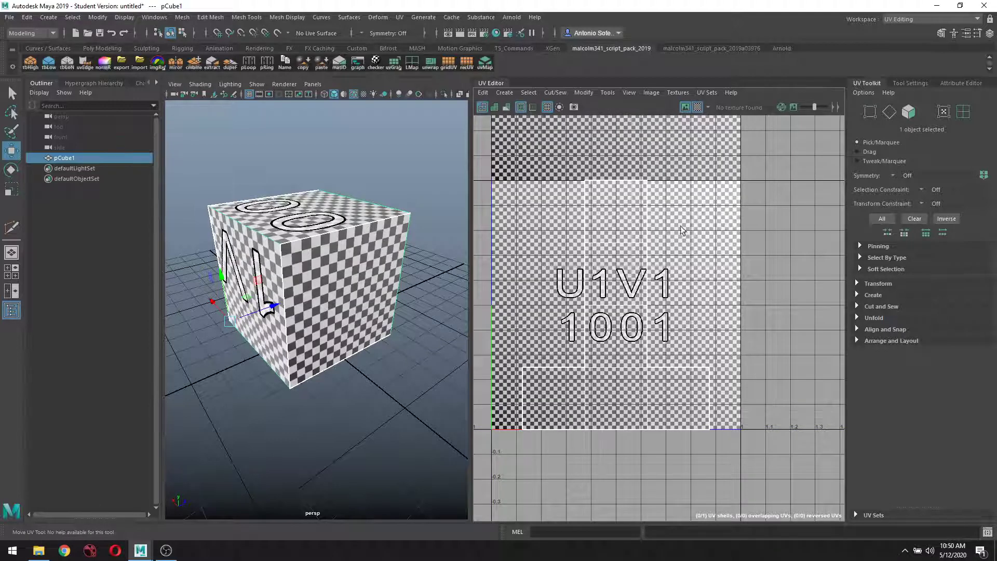
Step: Turn on image dimming and slightly darken the checker texture behind the UV layout
left_click(794, 109)
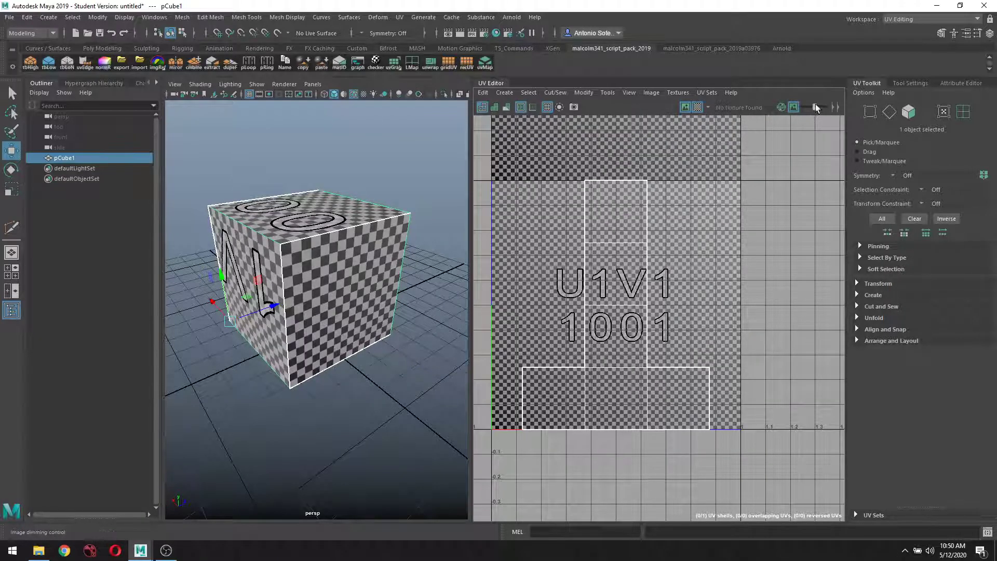
mouse_move(814, 107)
left_mouse_down()
mouse_move(798, 108)
mouse_move(816, 114)
left_mouse_up()
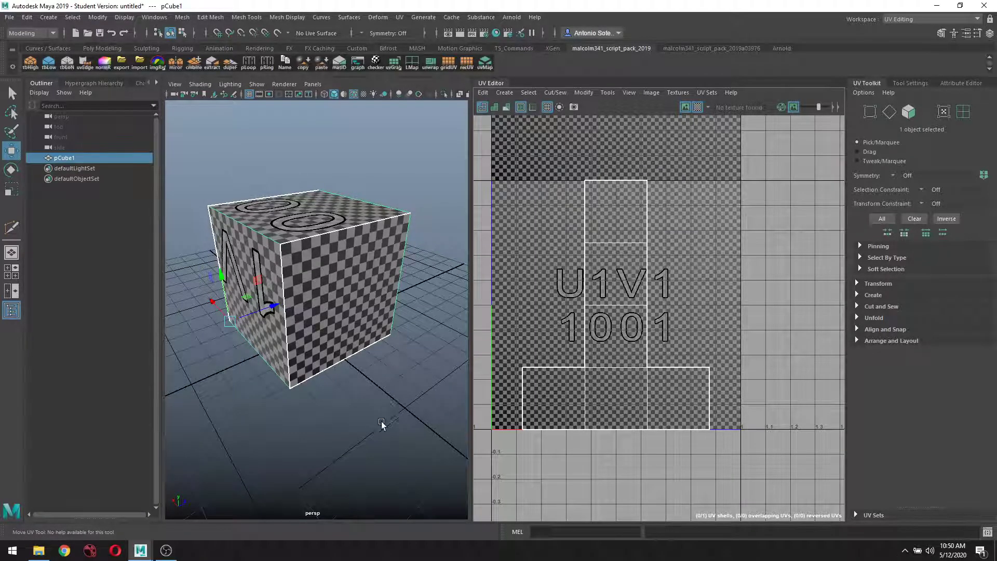
left_click_drag(349, 408, 338, 439, "alt")
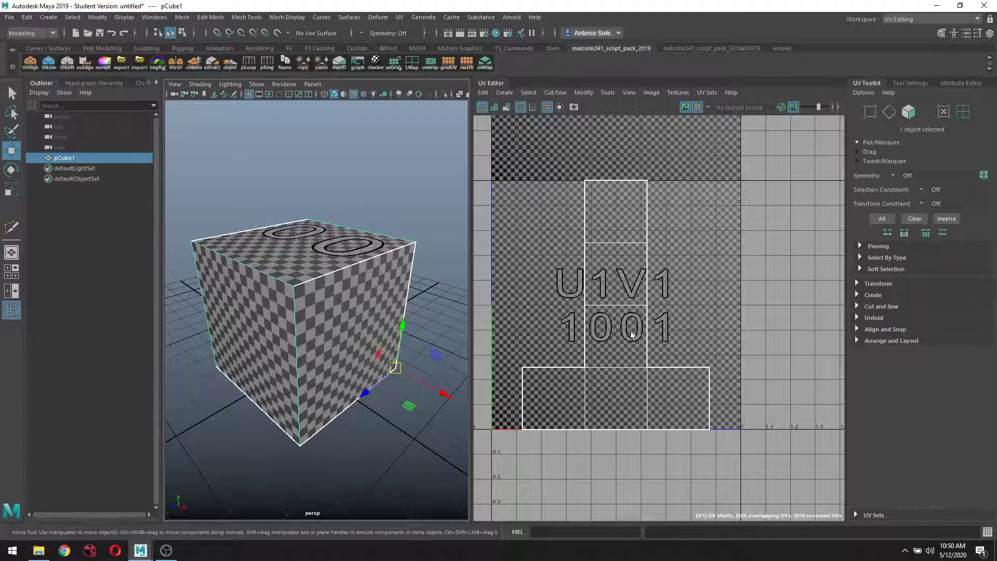
Step: Try scaling the cube's entire UV shell up uniformly to about 1.49 times its size, and undo the scaling
right_click_drag(667, 292, 627, 276)
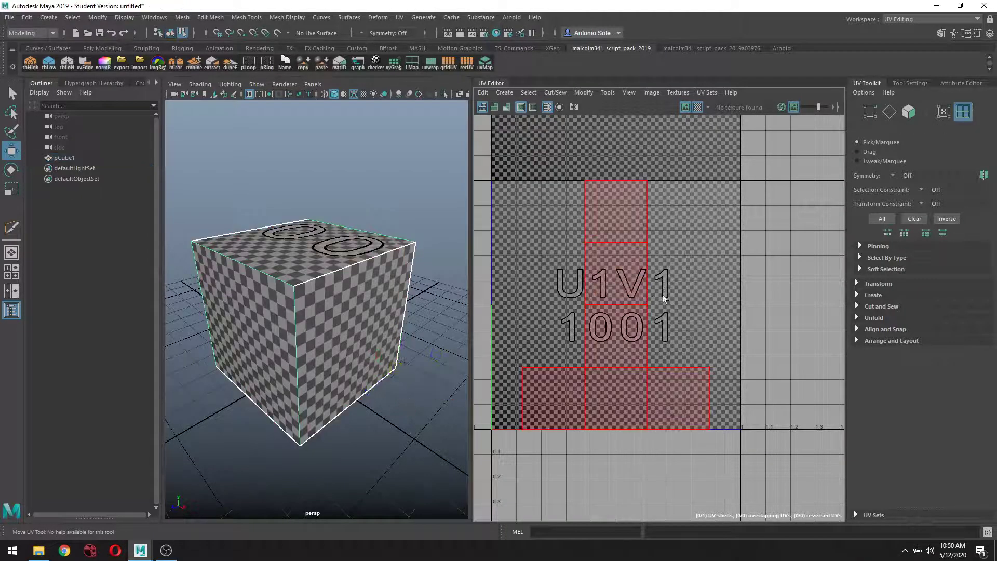
left_click(639, 323)
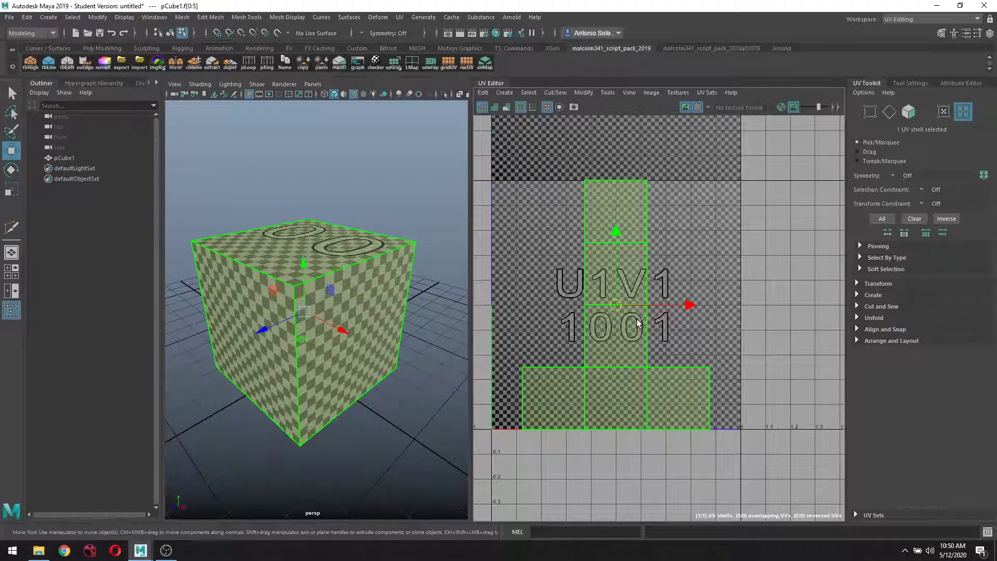
key("r")
scroll(615, 306, "down", 2)
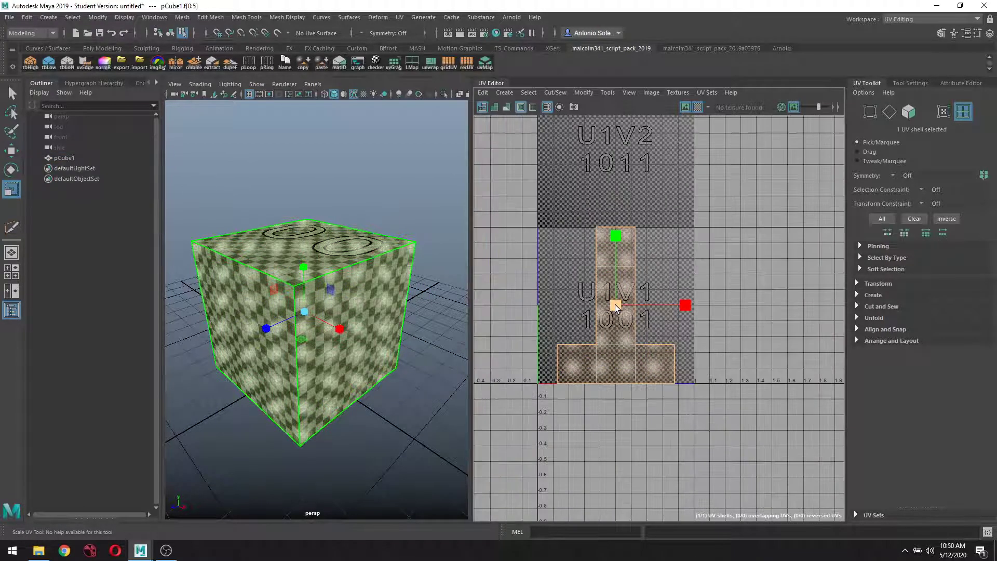
left_click_drag(615, 306, 719, 385)
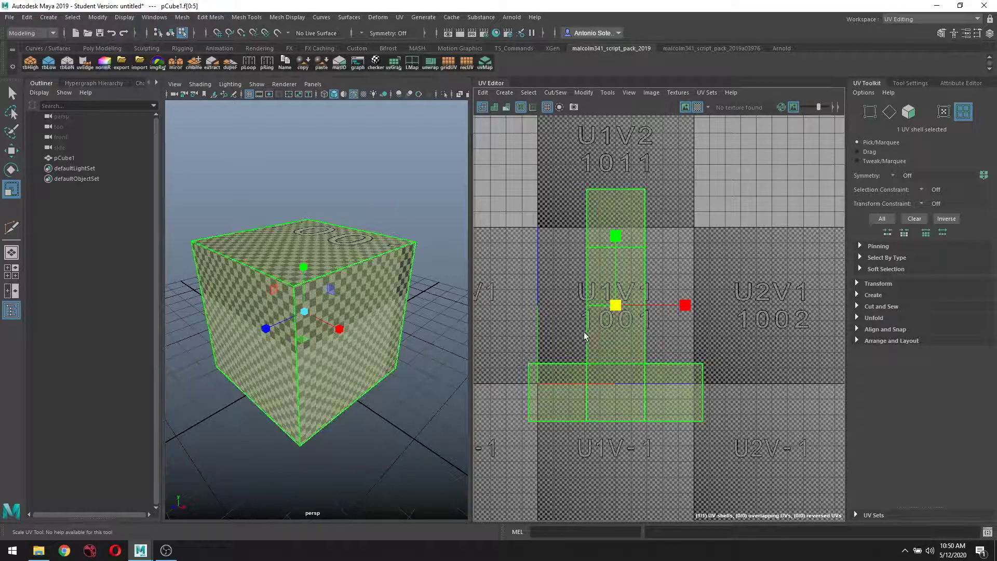
key("ctrl+z")
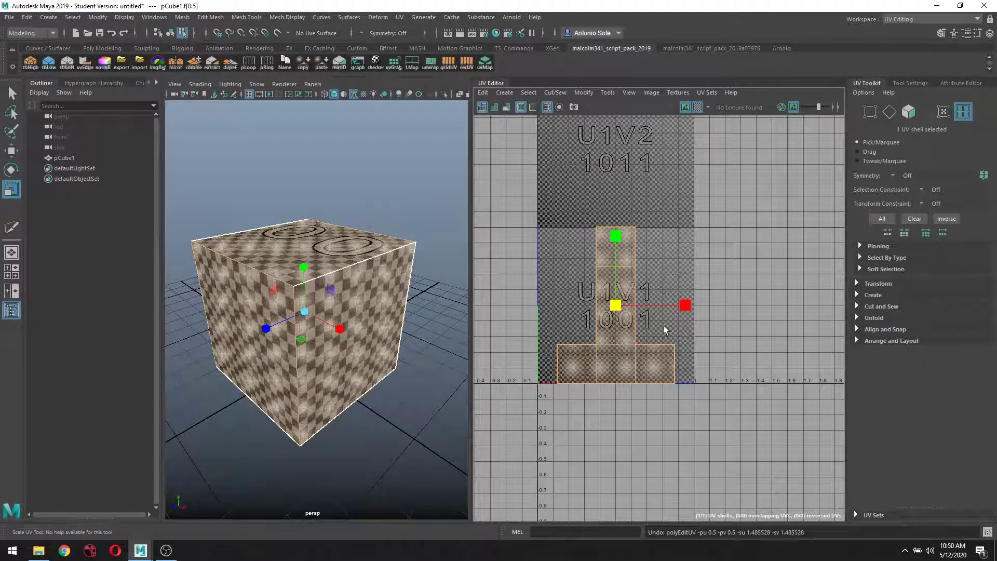
Step: Switch from the Scale tool to the Move tool and leave the cube's UV shell deselected
left_click(680, 265)
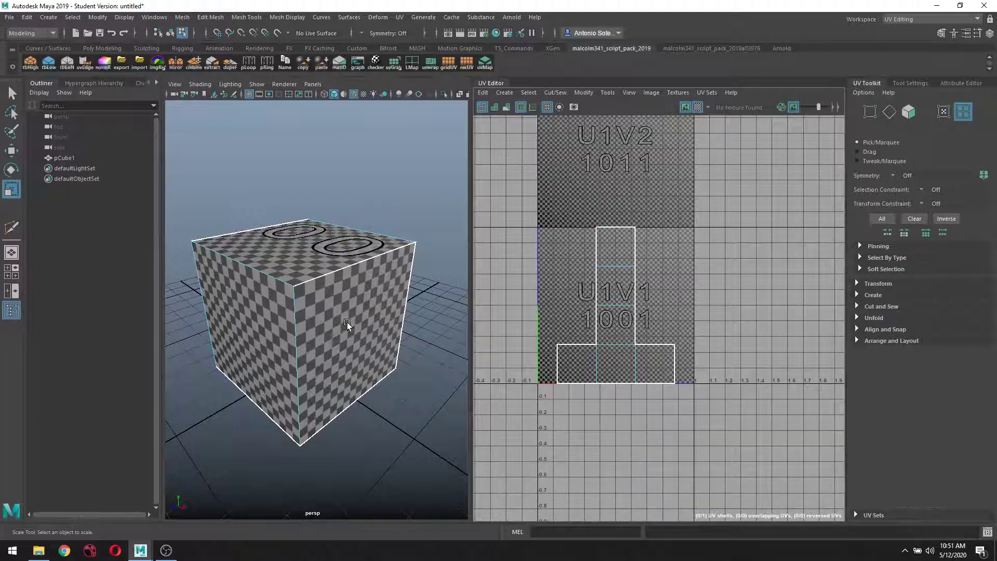
left_click(369, 316)
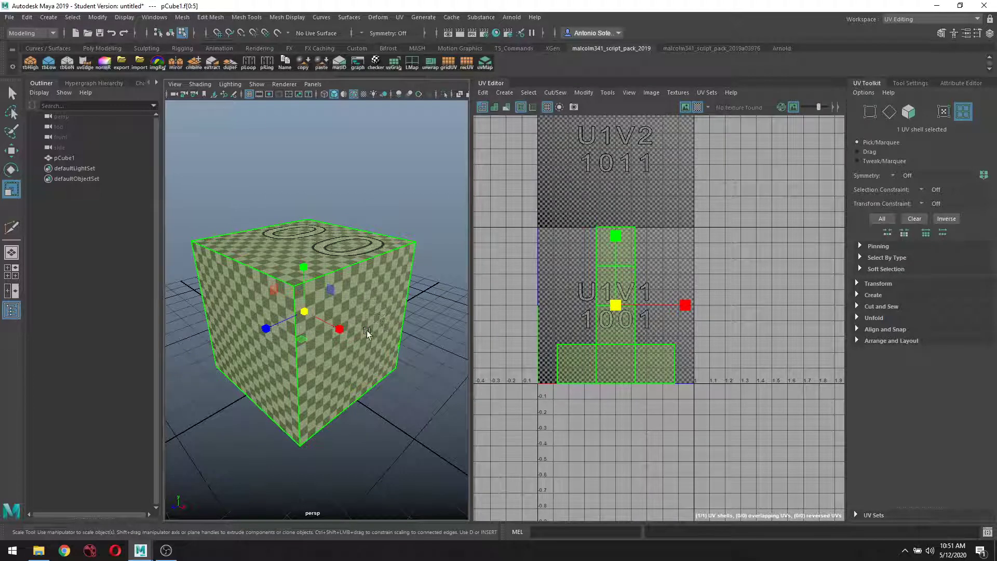
key("w")
key("F8")
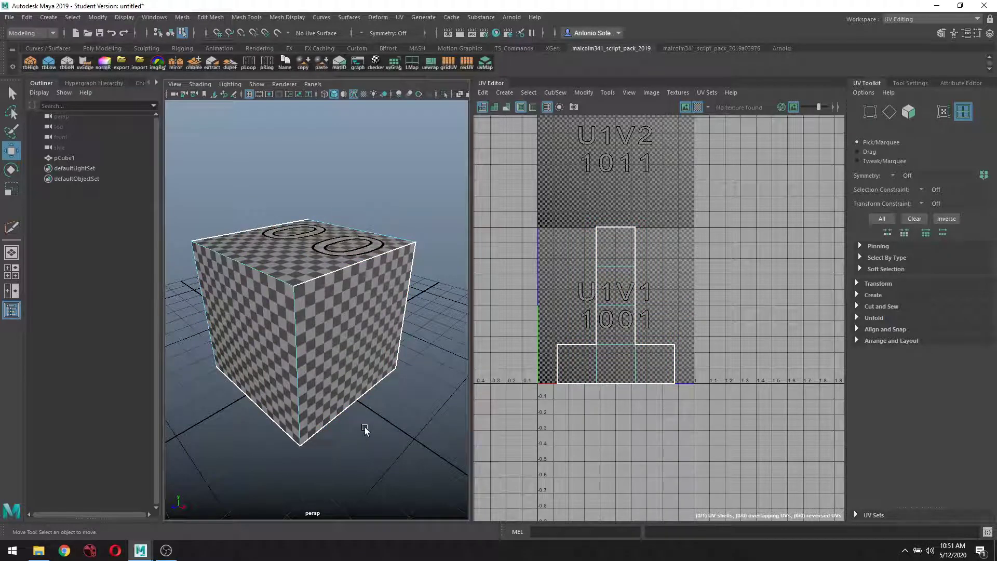
Step: Examine the checker pattern on the cube's faces from several angles against its single UV shell
left_click_drag(393, 459, 371, 426, "alt")
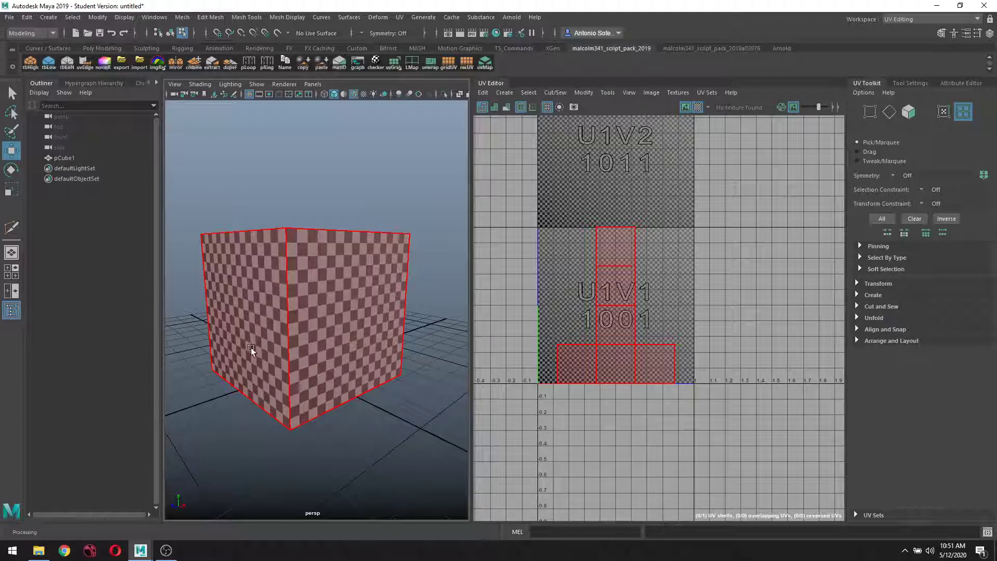
left_click_drag(423, 301, 461, 407, "alt")
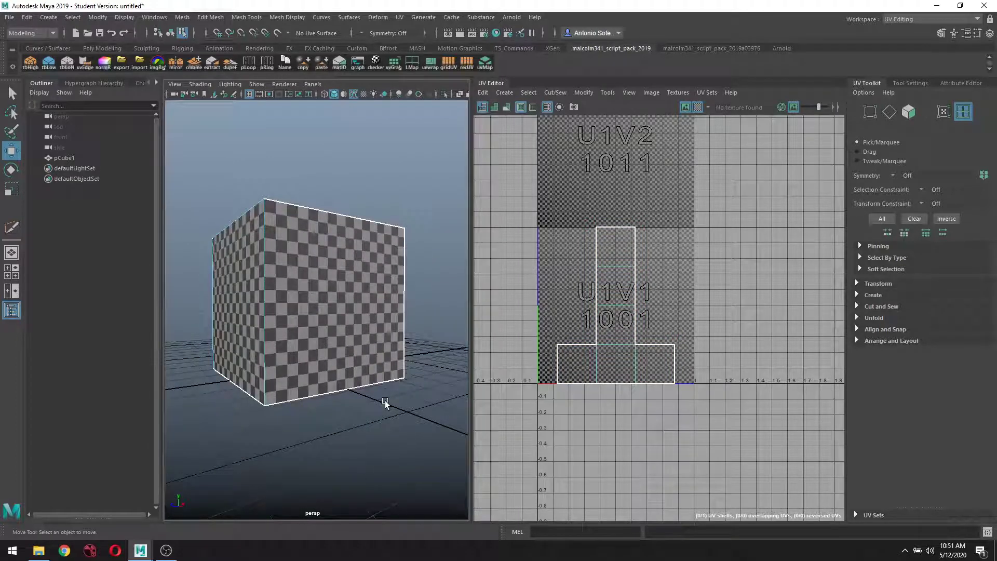
mouse_move(403, 208)
left_mouse_down("alt")
mouse_move(372, 219)
mouse_move(399, 203)
left_mouse_up("alt")
middle_click_drag(399, 200, 400, 196, "alt")
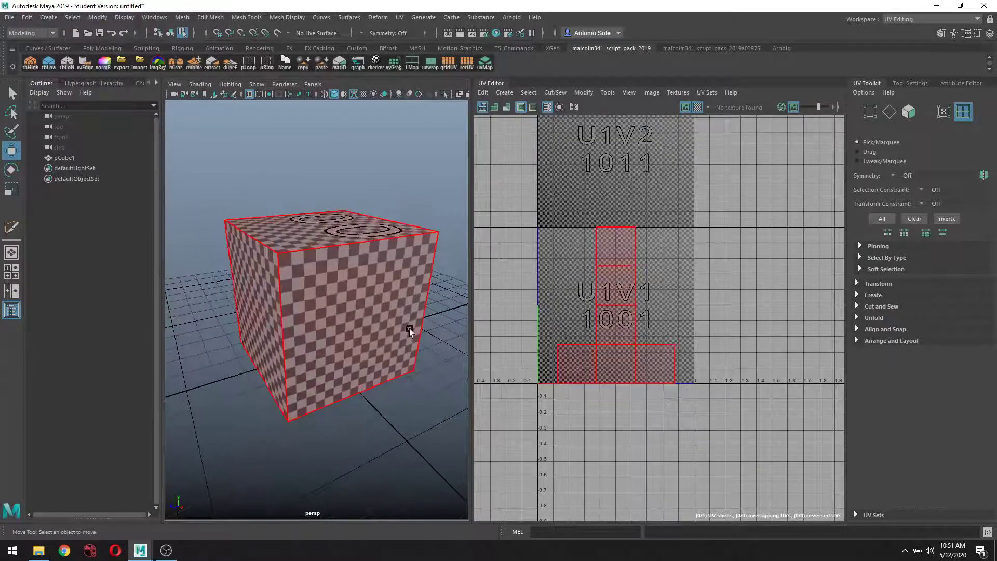
middle_click_drag(342, 442, 334, 454, "alt")
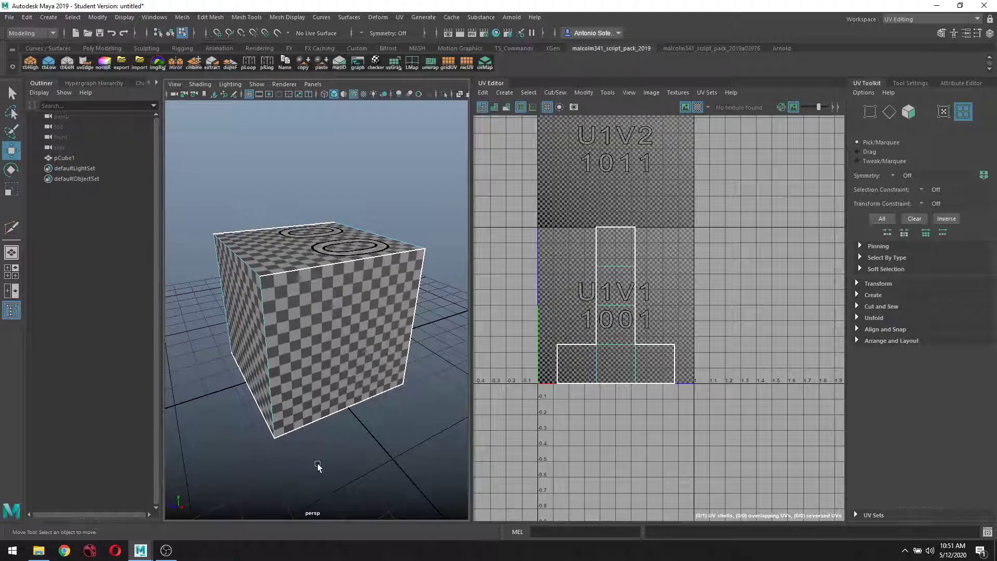
left_click(307, 329)
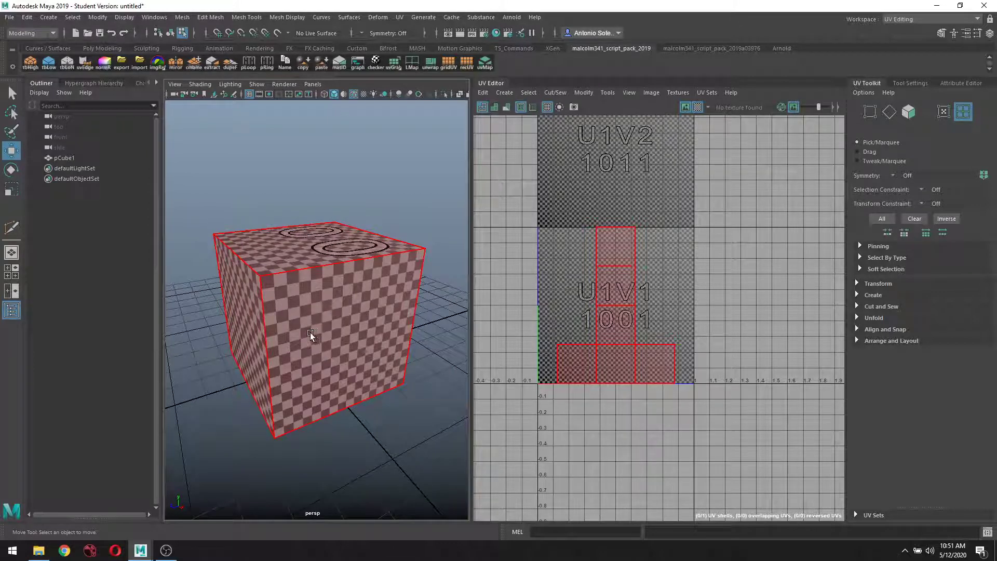
right_click(356, 335)
left_click_drag(330, 385, 333, 437, "alt")
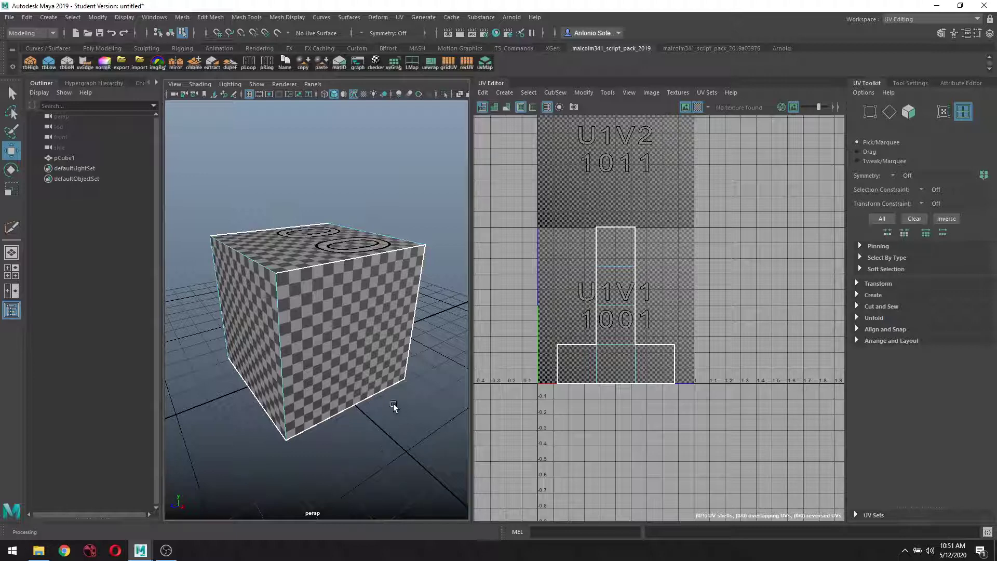
left_click(338, 350)
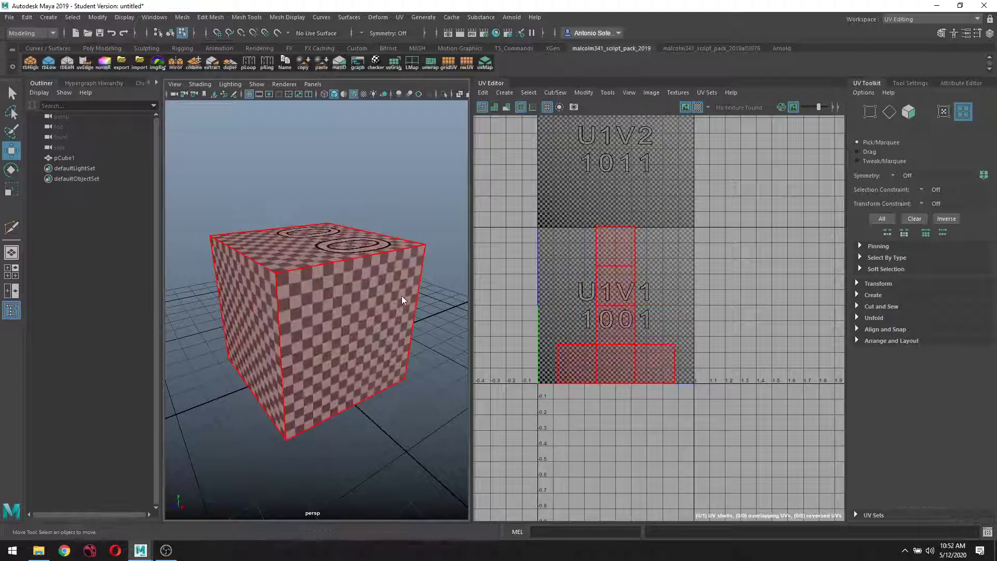
mouse_move(402, 264)
right_mouse_down()
mouse_move(406, 295)
mouse_move(403, 264)
right_mouse_up()
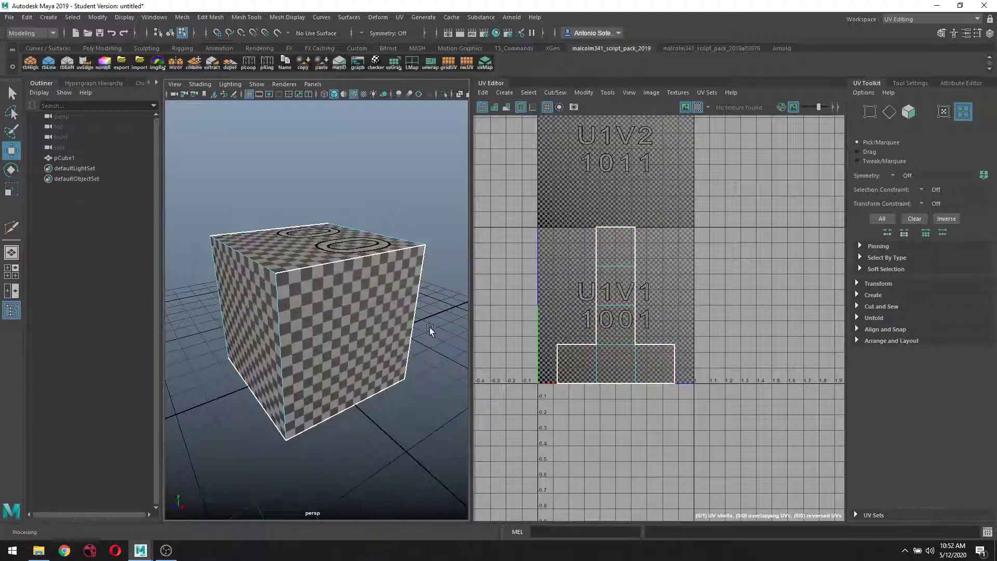
Step: Switch from UV shell to face selection and apply Automatic UV mapping to the cube's right side face, leaving it deselected
right_click_drag(410, 197, 439, 179)
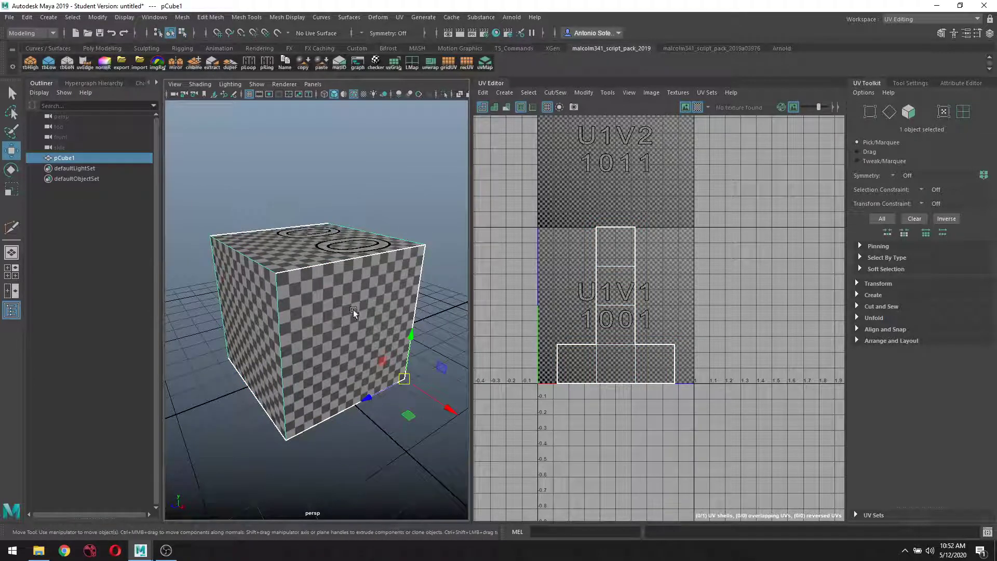
mouse_move(344, 298)
right_mouse_down()
mouse_move(347, 266)
mouse_move(346, 288)
right_mouse_up()
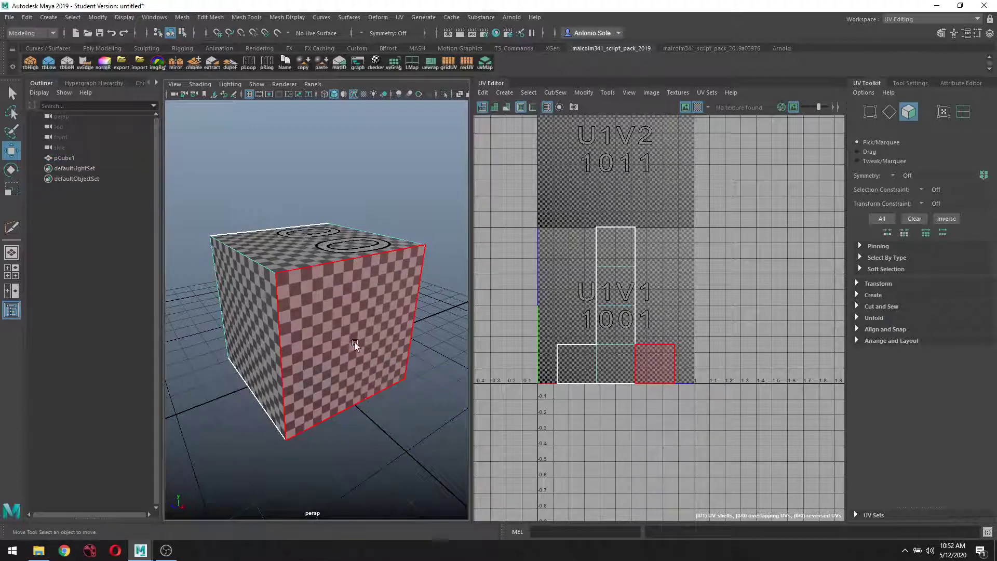
left_click(310, 338)
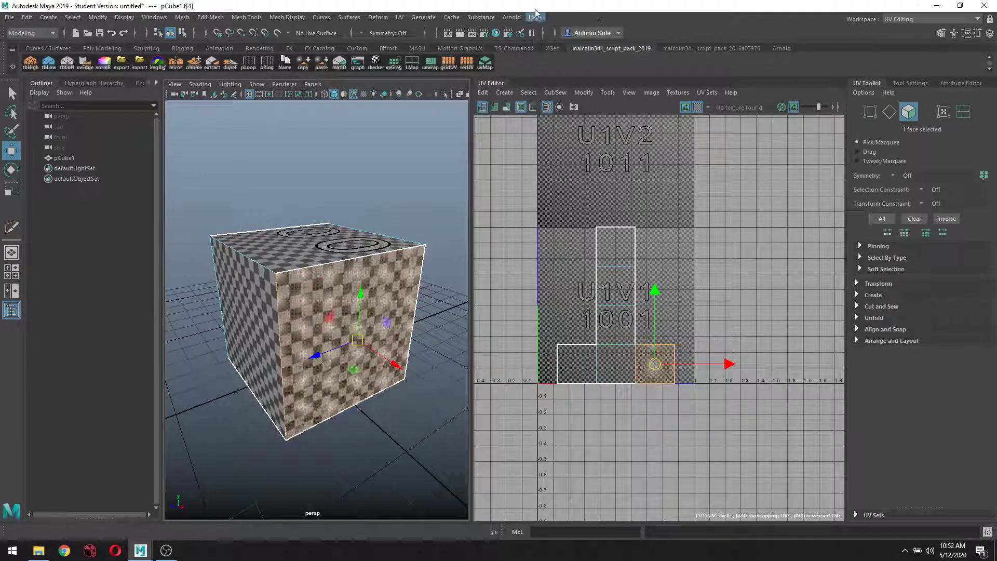
left_click(399, 17)
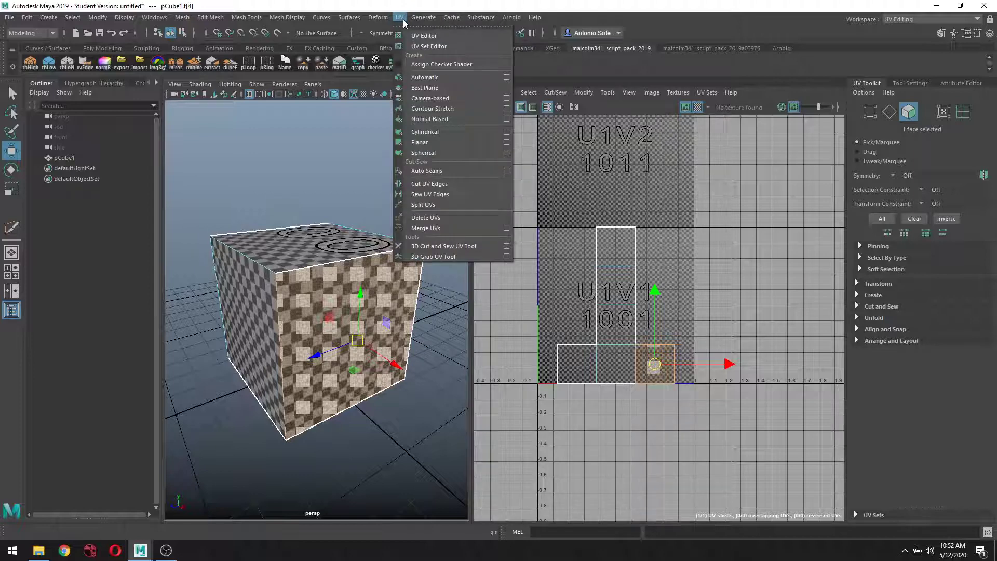
left_click(434, 79)
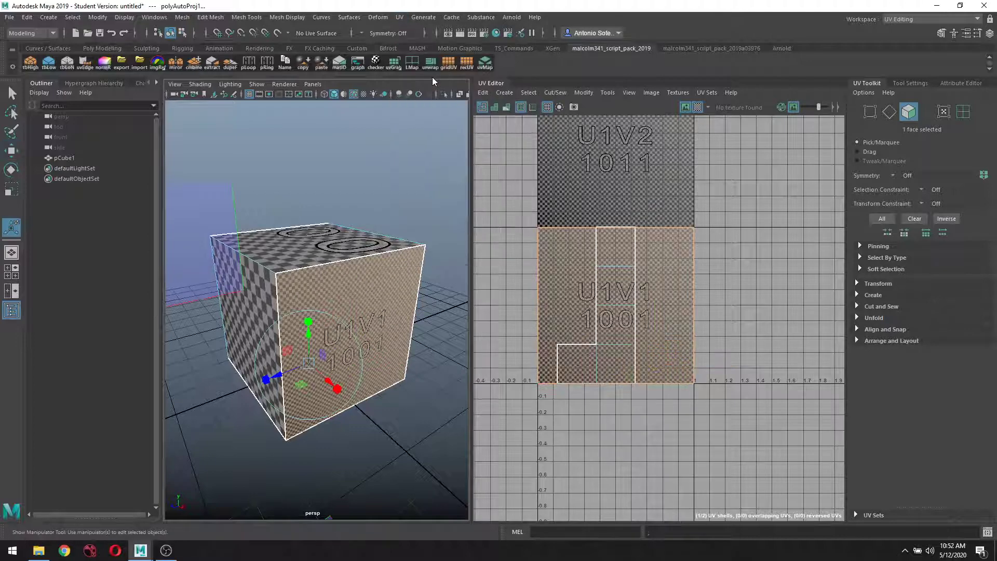
left_click(409, 432)
Step: Compare the checker size on the remapped right side face with the cube's neighbouring faces from several angles
scroll(385, 363, "up", 5)
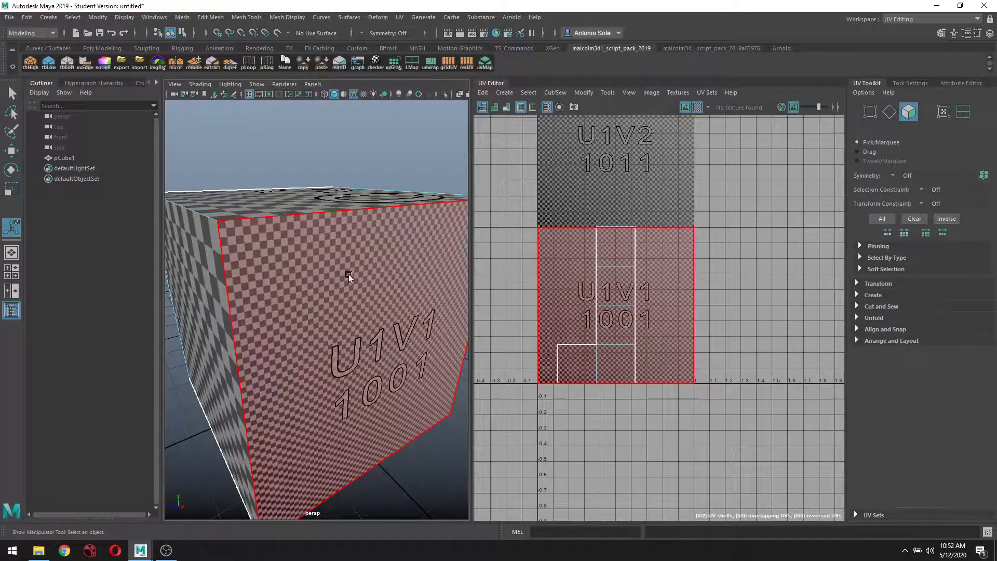
left_click_drag(348, 274, 344, 156, "alt")
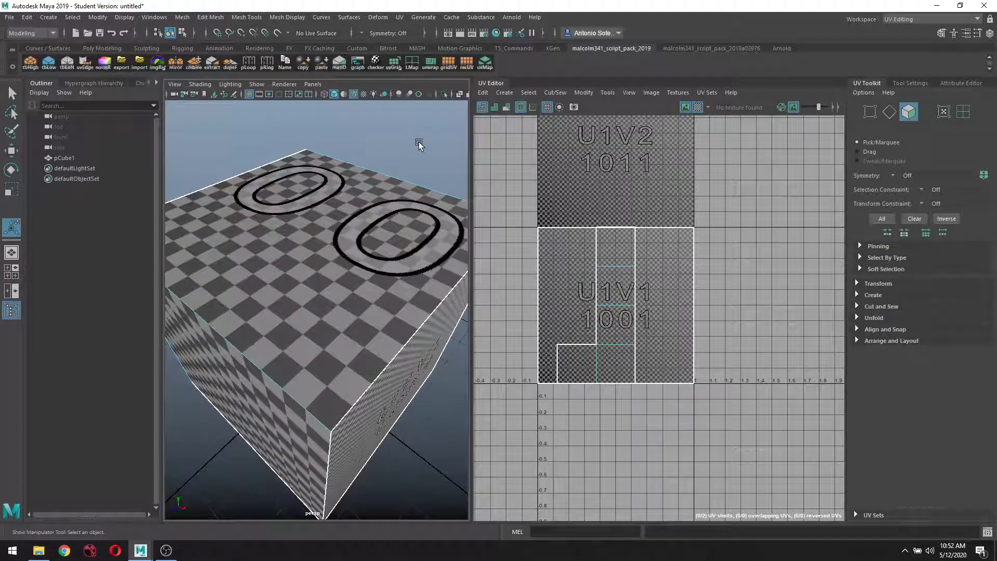
mouse_move(418, 141)
left_mouse_down("alt")
mouse_move(425, 158)
mouse_move(412, 136)
mouse_move(400, 156)
mouse_move(410, 138)
mouse_move(411, 149)
mouse_move(403, 147)
left_mouse_up("alt")
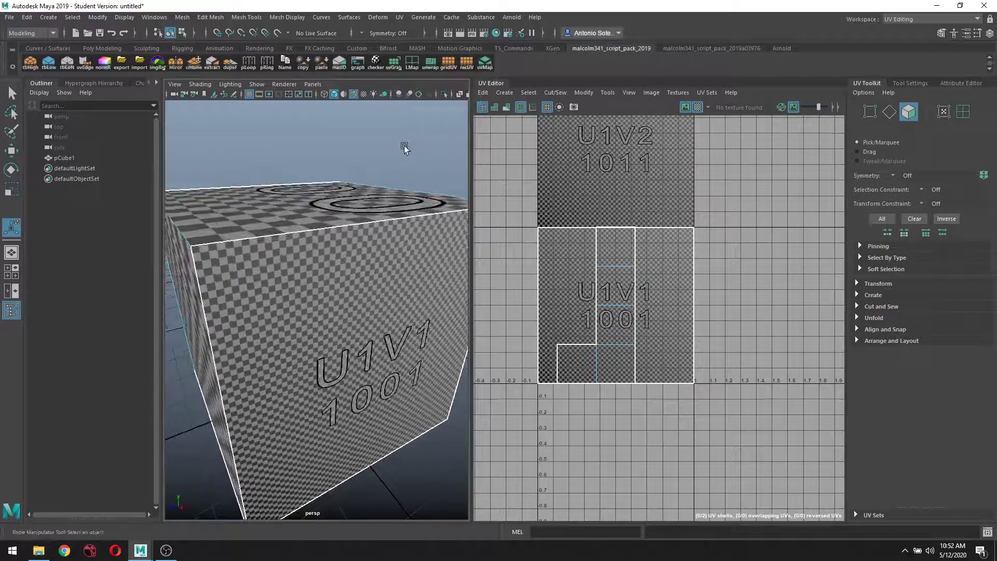
key("f")
left_click_drag(412, 205, 400, 191, "alt")
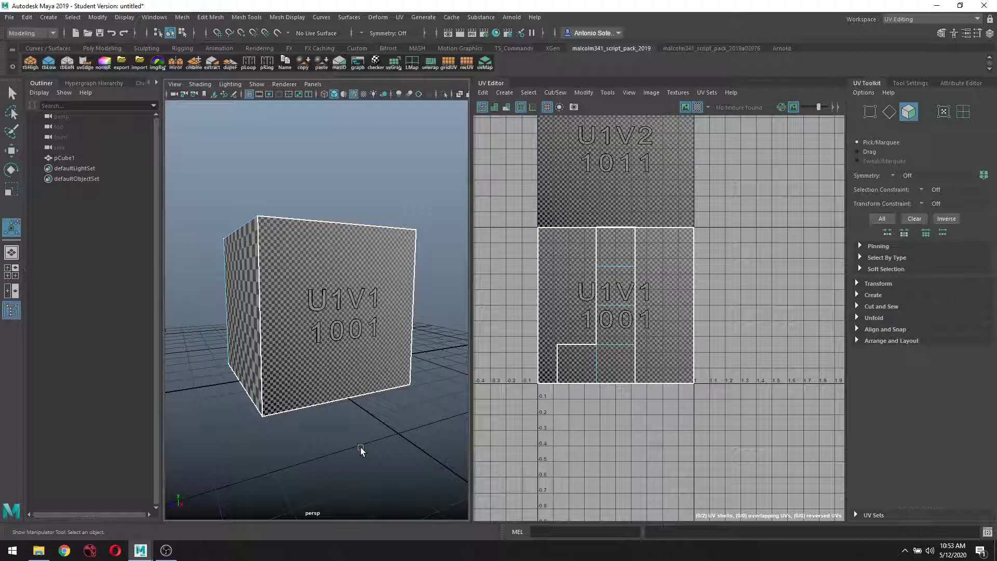
left_click_drag(373, 429, 356, 431, "alt")
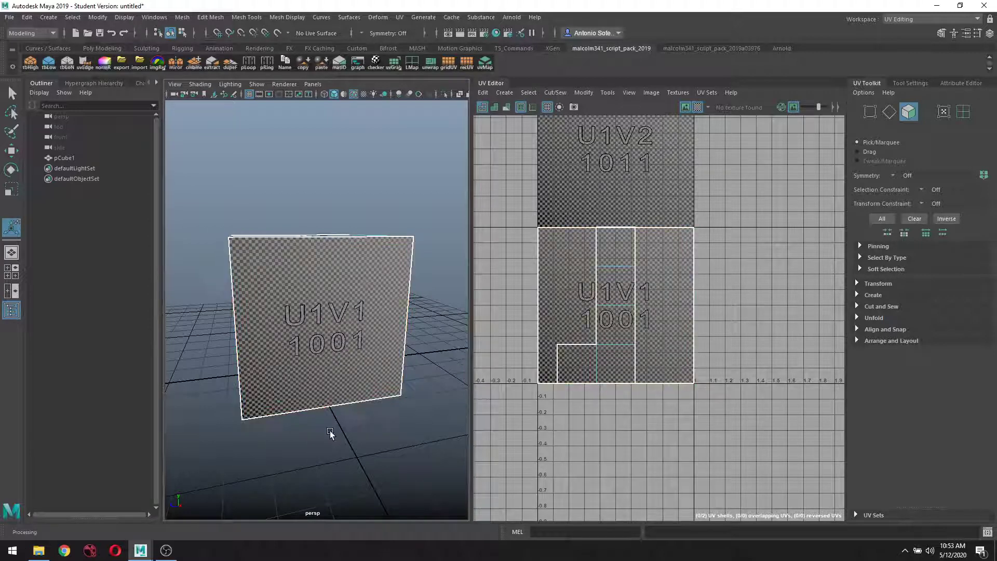
left_click_drag(330, 430, 362, 324, "alt")
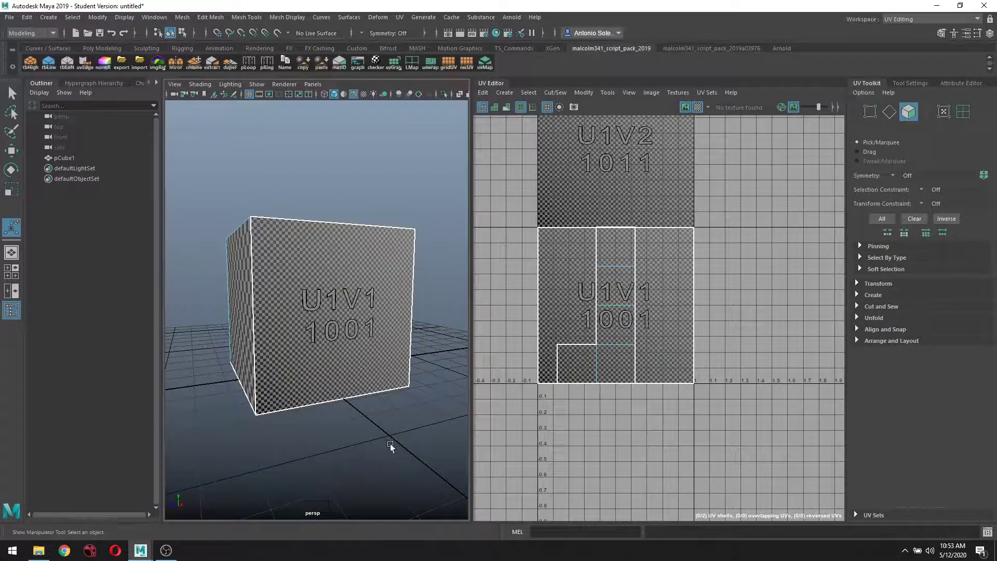
Step: Apply Automatic UV mapping to the cube's back face, which shows the upside-down checker lettering, and deselect it
left_click_drag(390, 445, 276, 442, "alt")
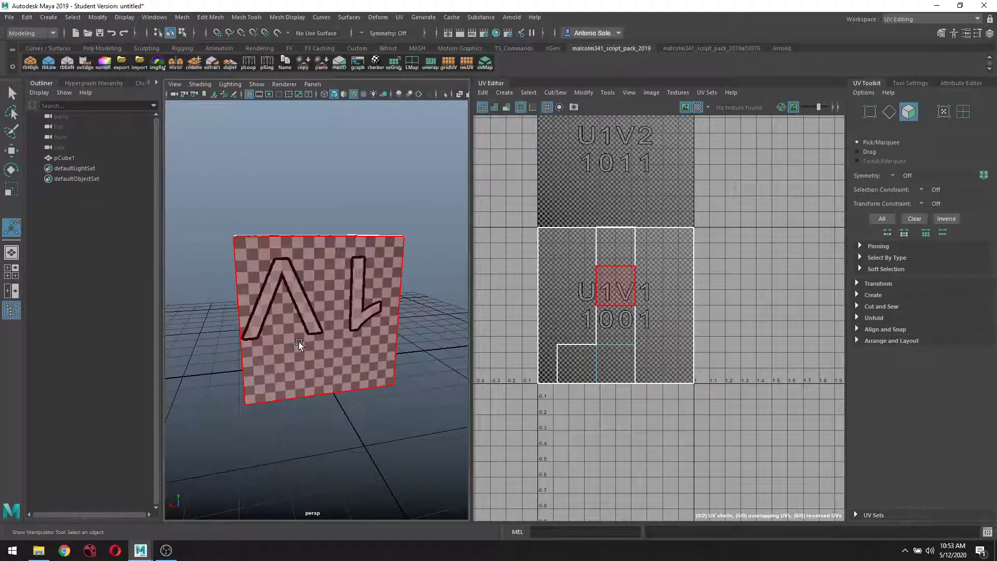
left_click(298, 344)
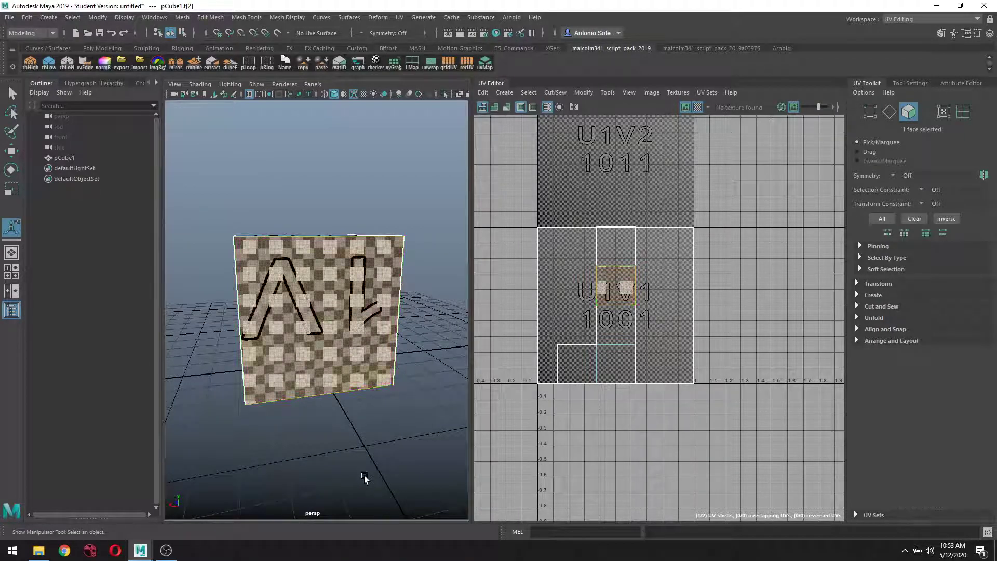
left_click(399, 17)
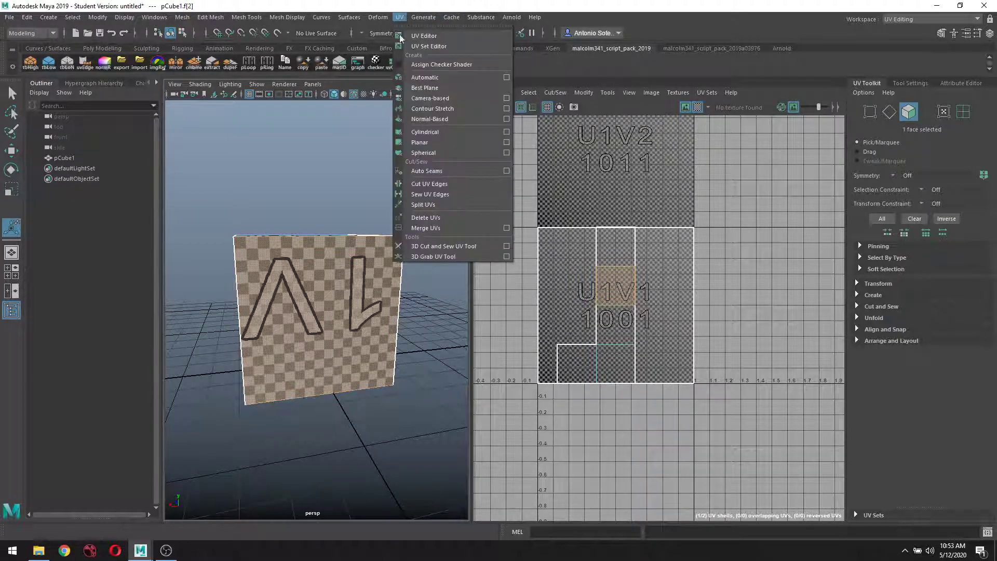
left_click(441, 76)
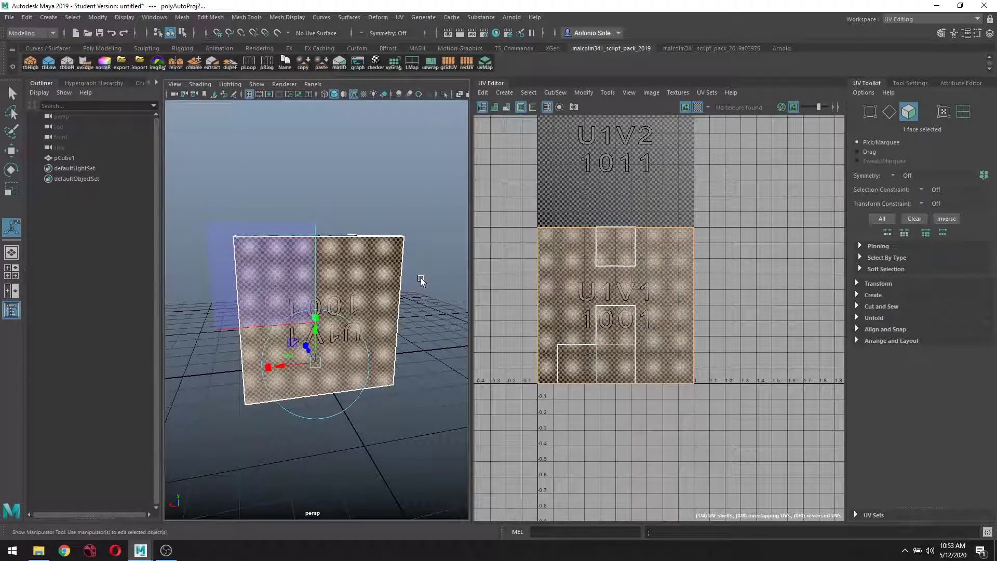
left_click(420, 337)
Step: Apply Automatic UV mapping to the cube's left side face, the lower-left square of the UV layout
left_click_drag(322, 431, 349, 372, "alt")
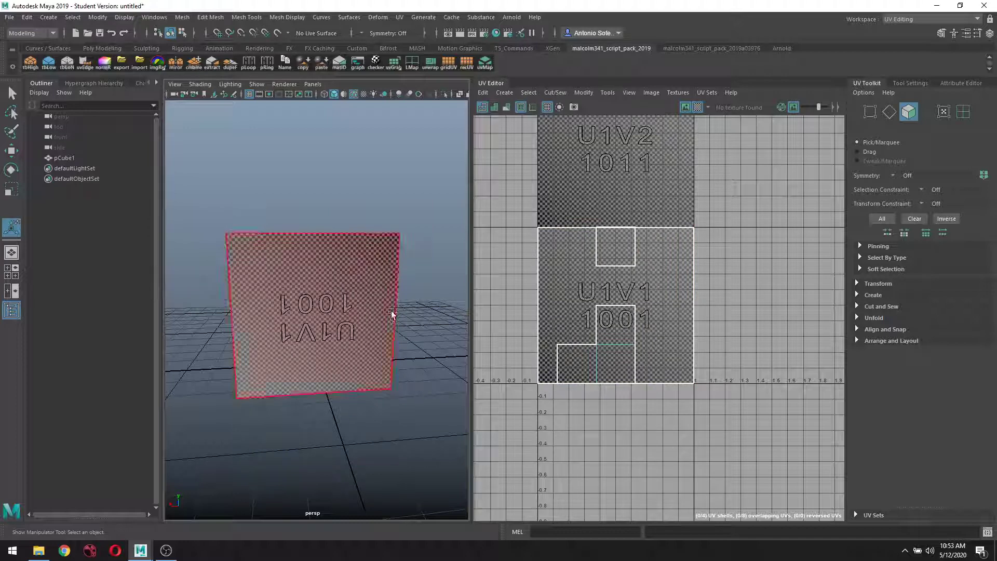
left_click_drag(429, 390, 384, 266, "alt")
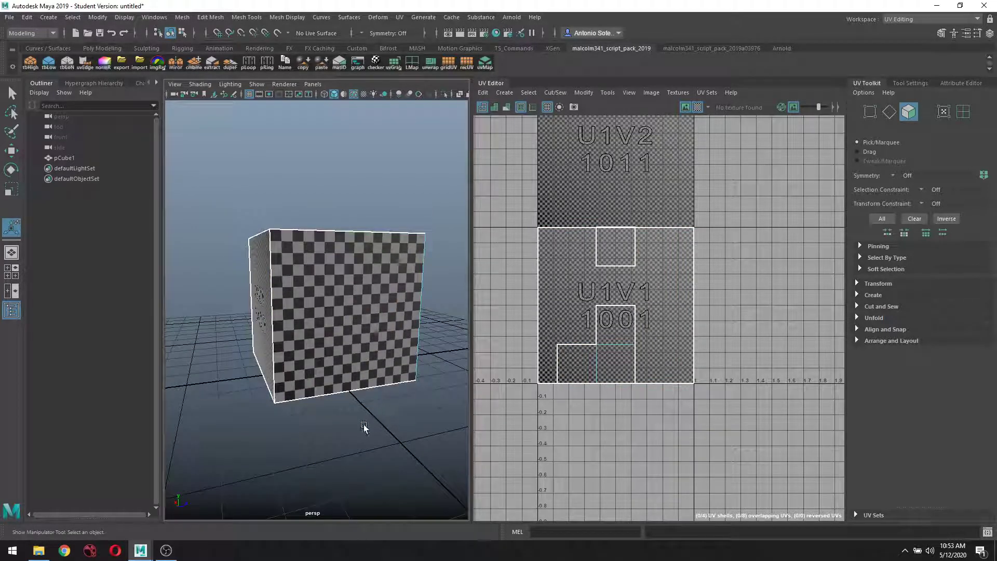
left_click(347, 275)
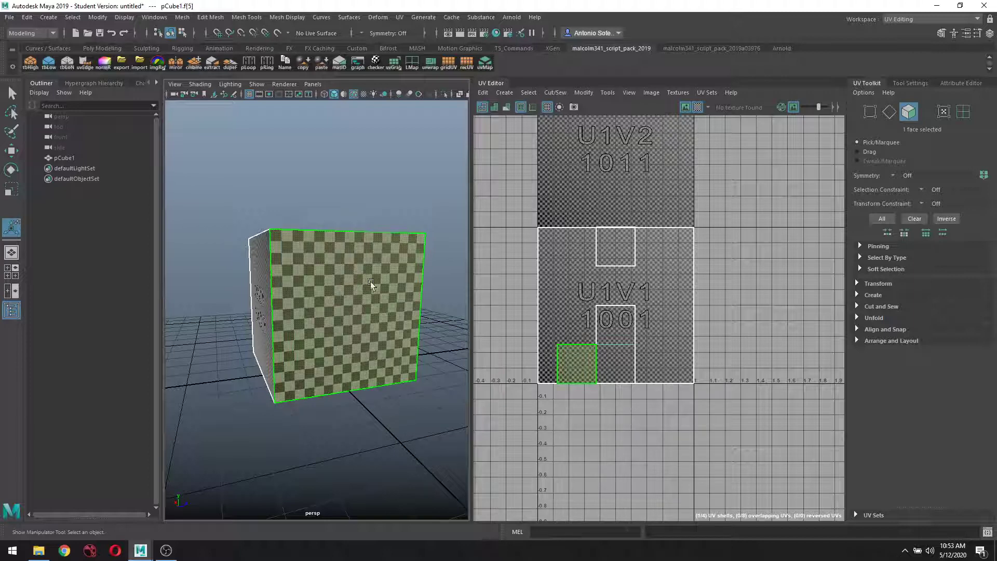
left_click(401, 18)
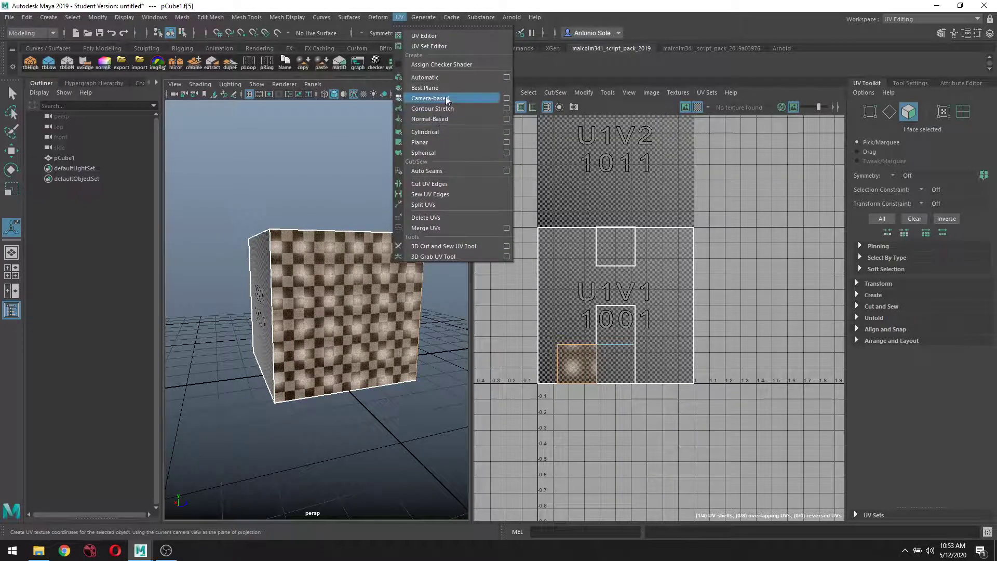
left_click(445, 78)
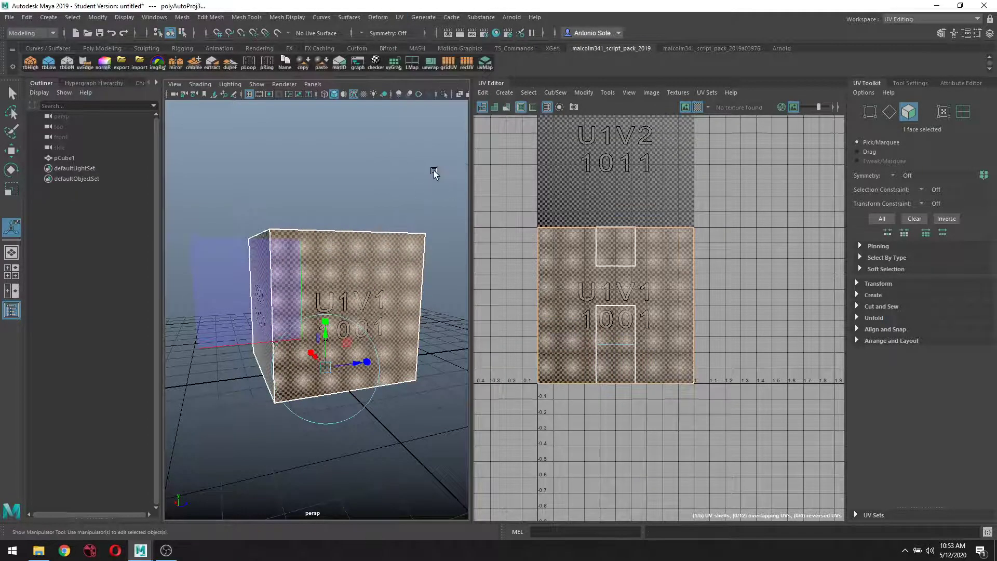
Step: Apply Automatic UV mapping to the cube's front face and deselect it
left_click_drag(437, 175, 303, 183, "alt")
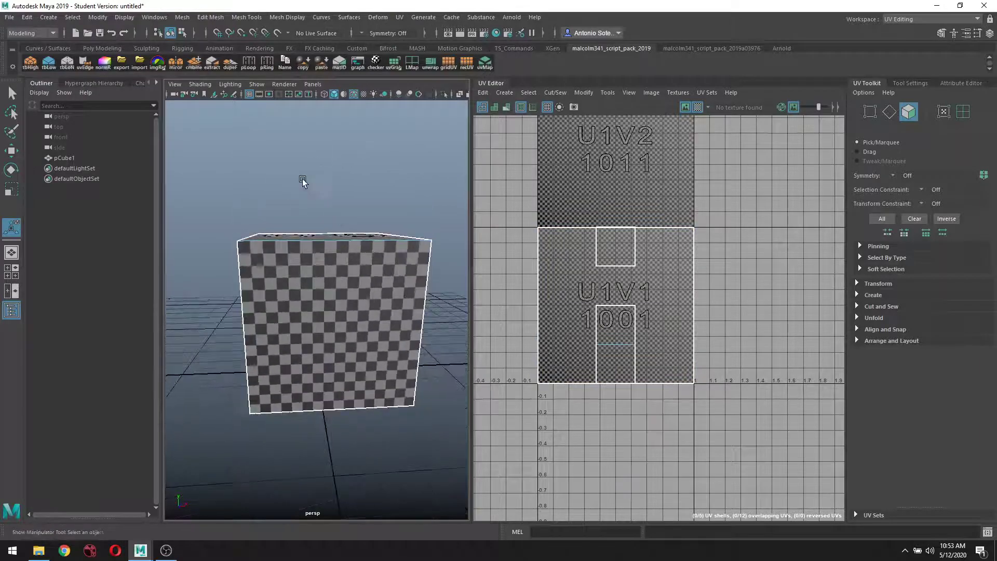
left_click(346, 266)
left_click(399, 17)
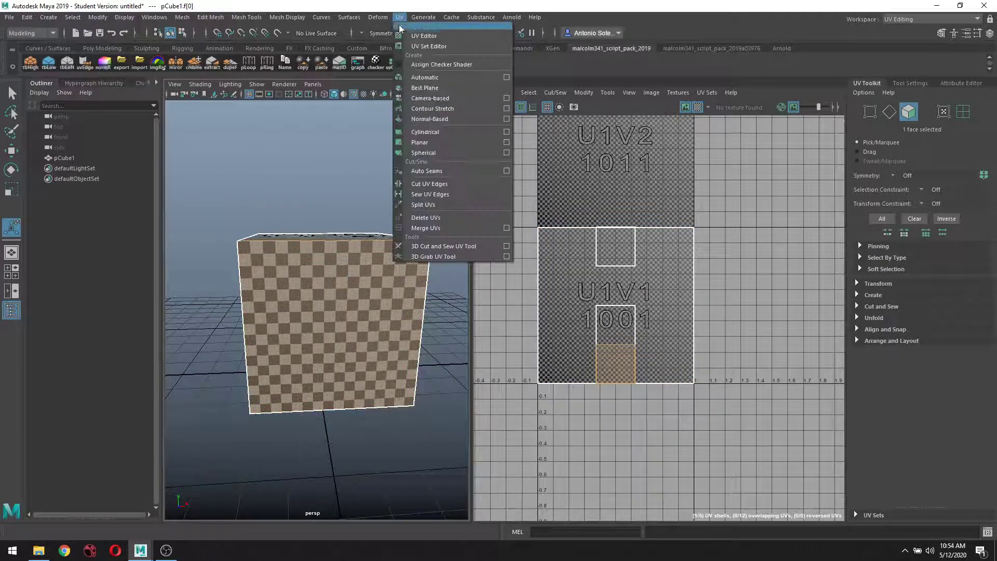
left_click(435, 78)
left_click(390, 171)
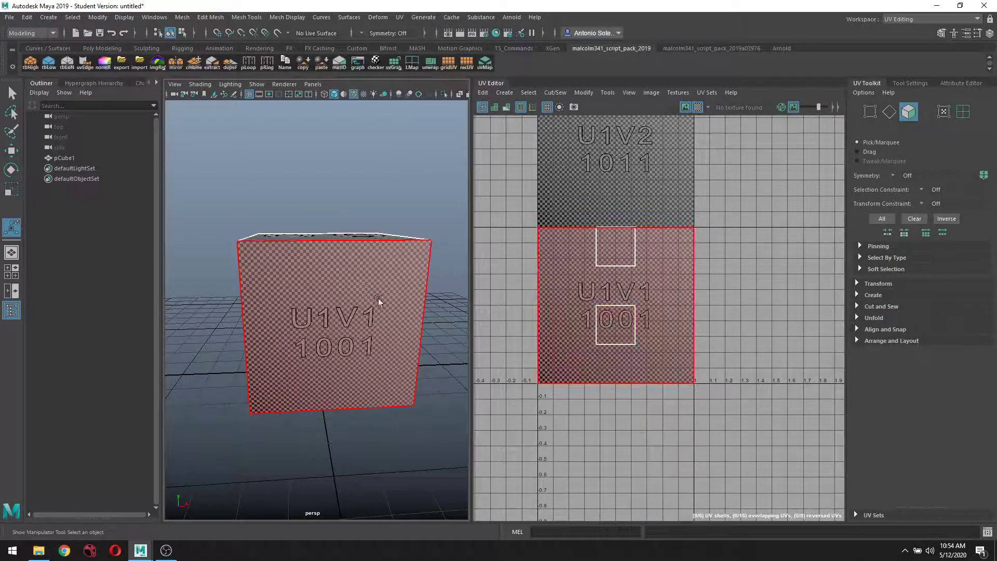
Step: Apply Automatic UV mapping to the cube's top face, the one showing the two large zeros, and deselect it
left_click_drag(431, 355, 390, 249, "alt")
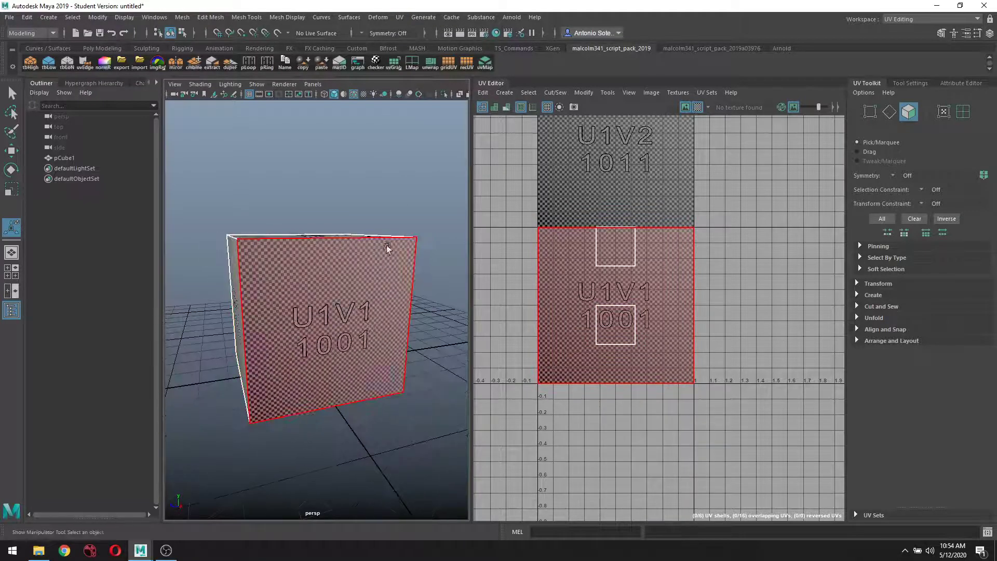
left_click_drag(411, 164, 368, 193, "alt")
left_click(366, 208)
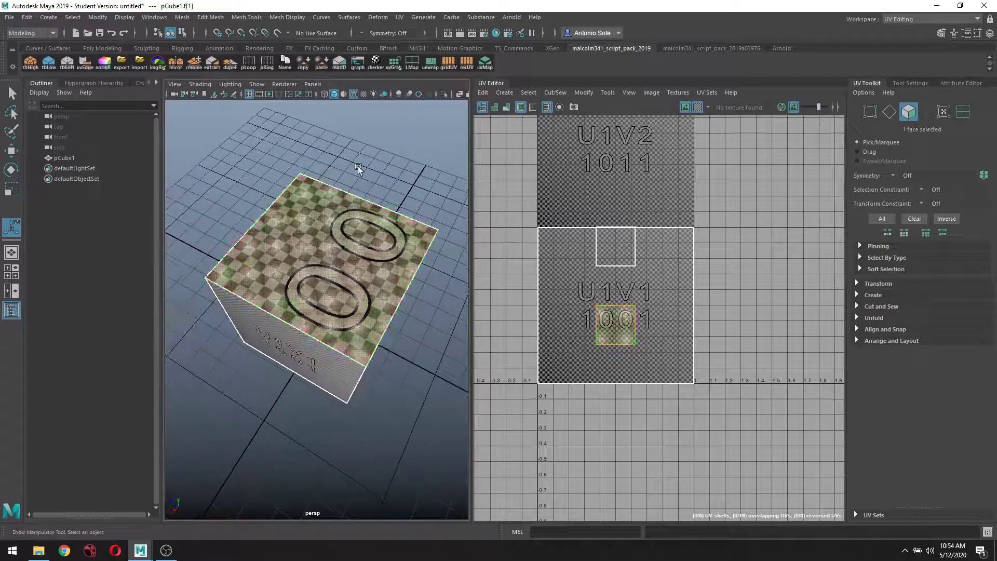
left_click(399, 20)
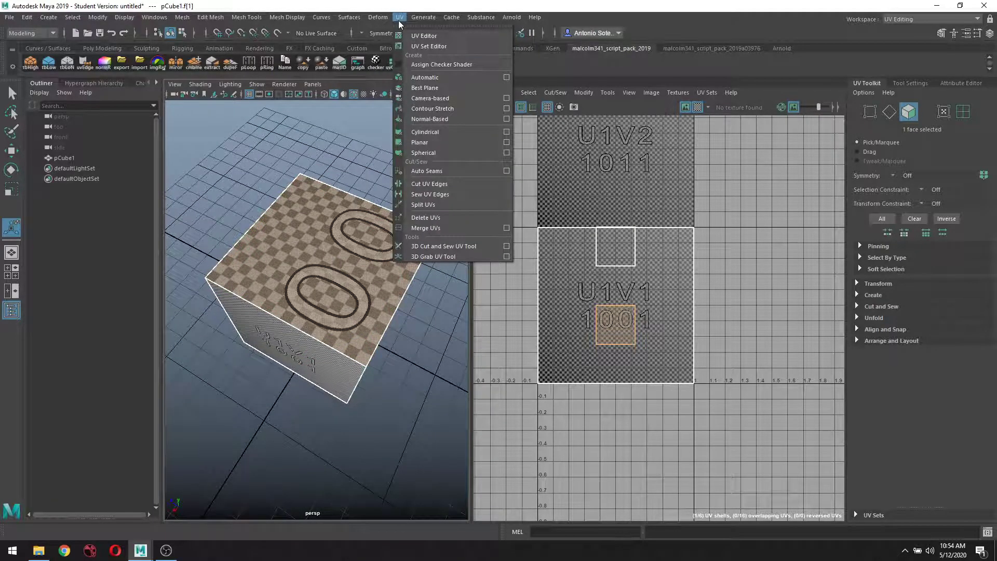
left_click(423, 77)
left_click(428, 348)
Step: Apply Automatic UV mapping to the cube's bottom face, the remaining one with the enlarged checker pattern, and deselect it
left_click_drag(404, 450, 367, 350, "alt")
left_click(367, 350)
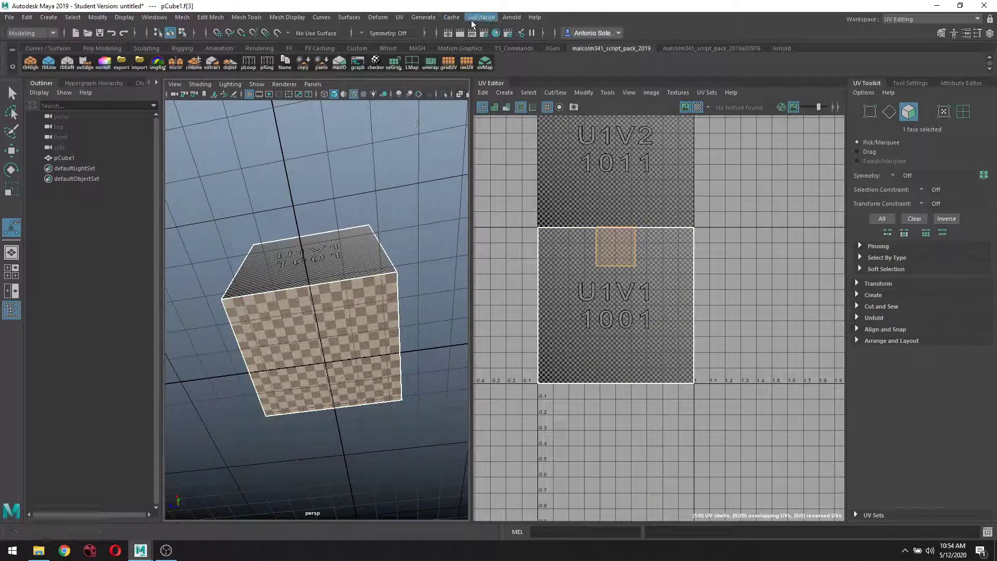
left_click(422, 18)
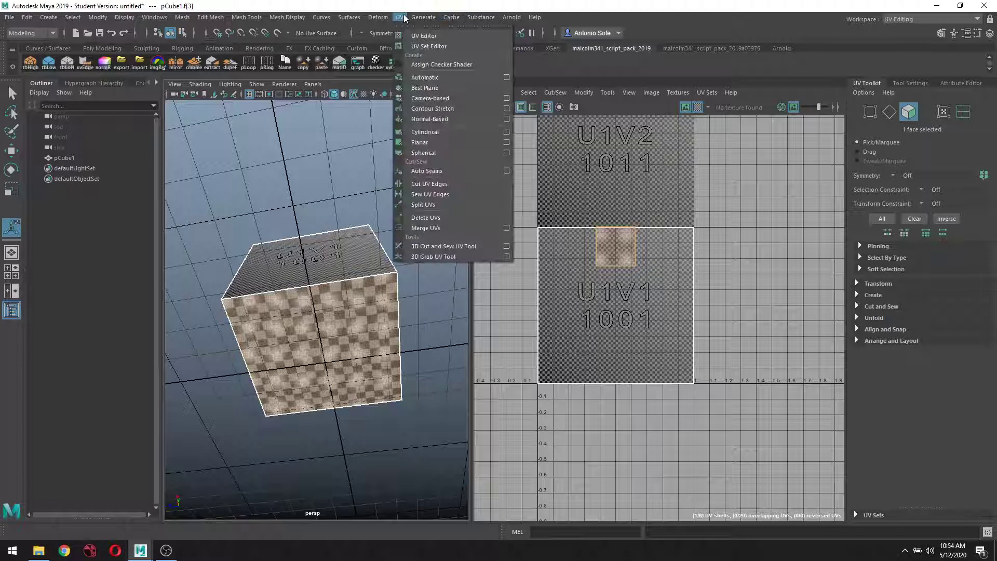
left_click(440, 80)
left_click(433, 227)
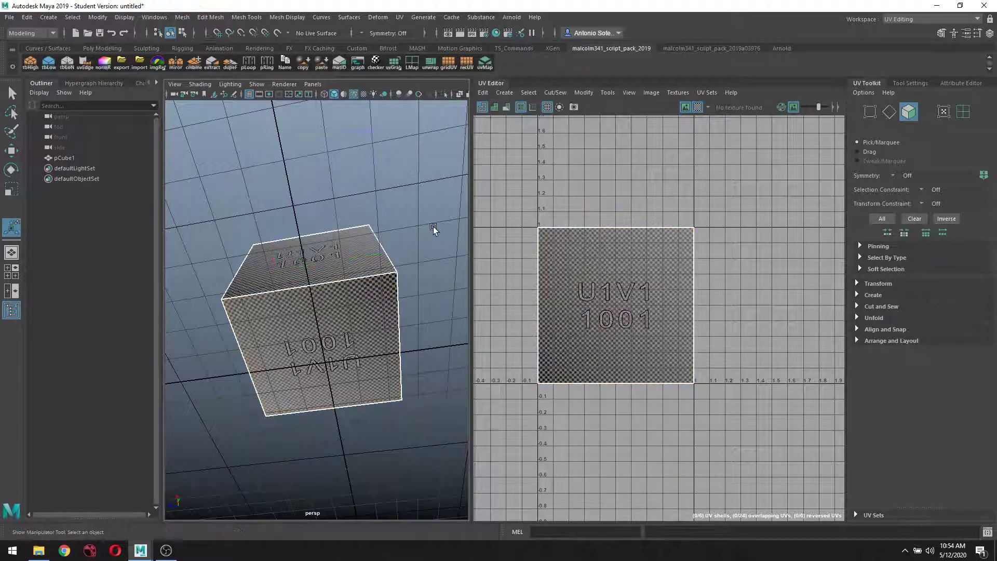
Step: Select the UV shell of the cube's back face with the upside-down lettering and expand the Transform options of the UV Toolkit
left_click_drag(433, 227, 366, 283, "alt")
left_click(369, 288)
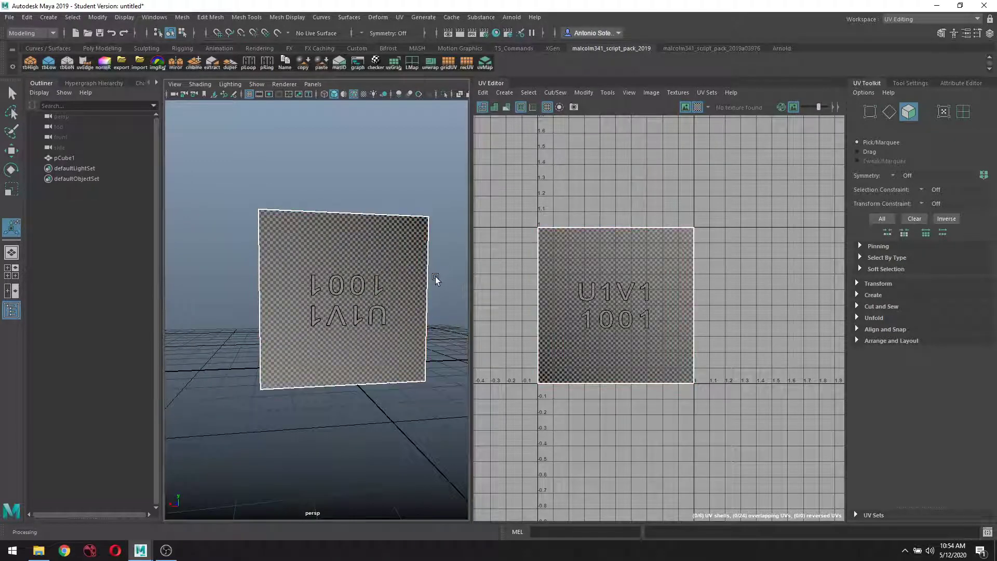
left_click(385, 291)
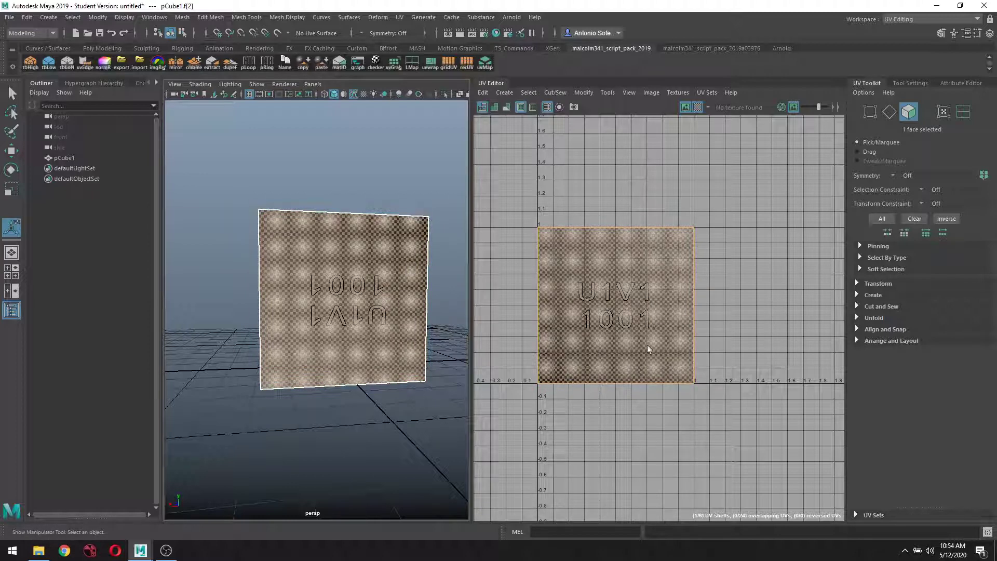
right_click(750, 254)
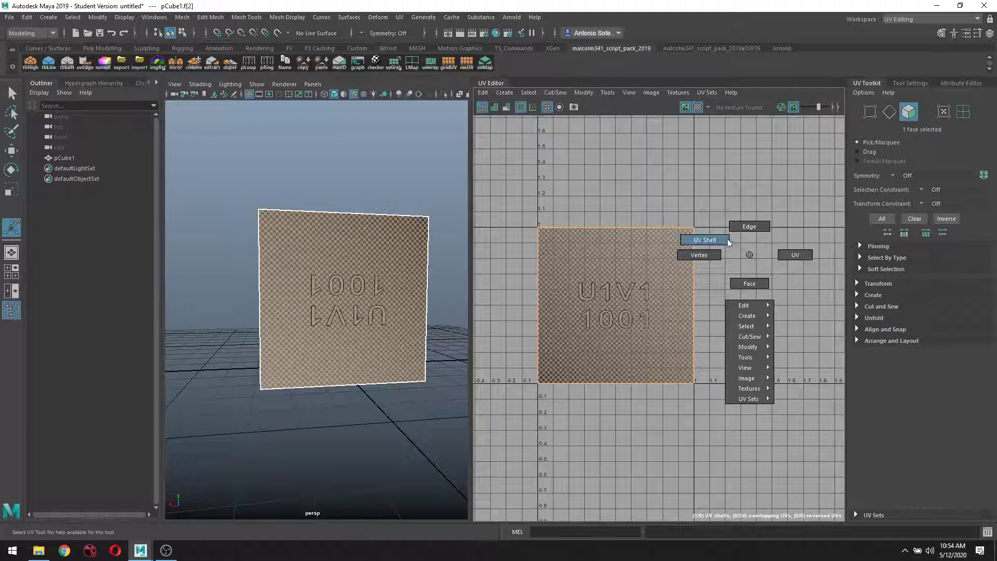
left_click(720, 242)
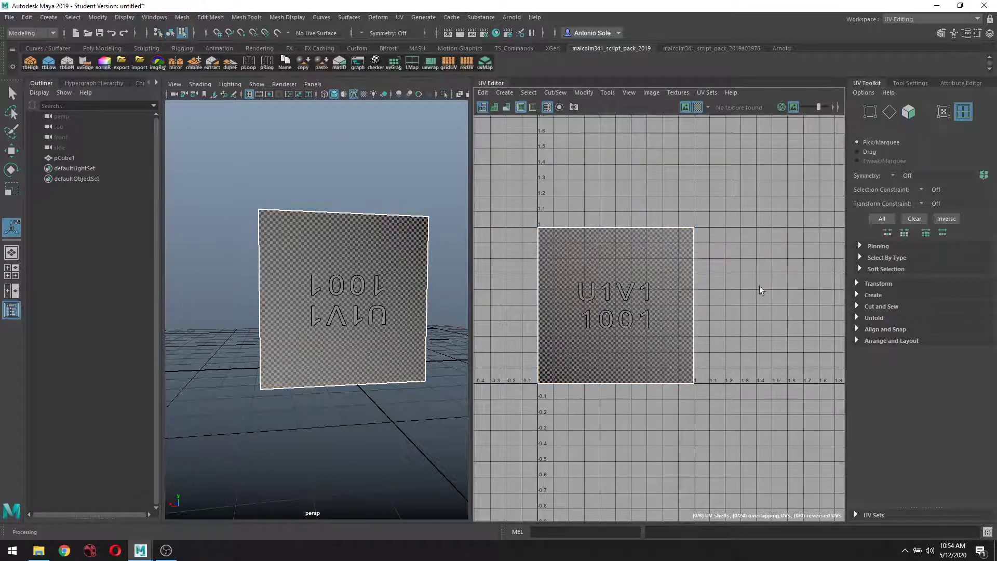
left_click(639, 285)
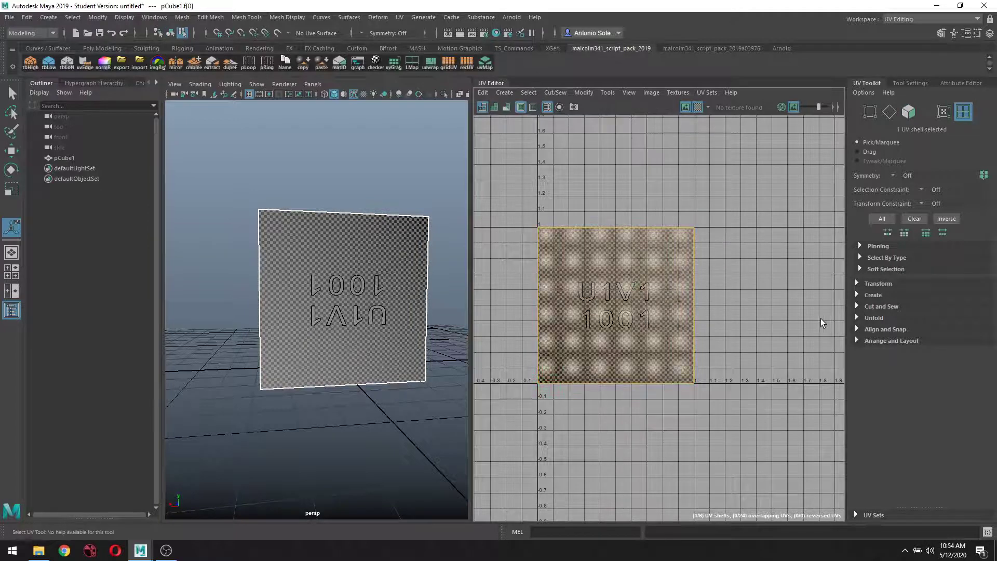
left_click(413, 351)
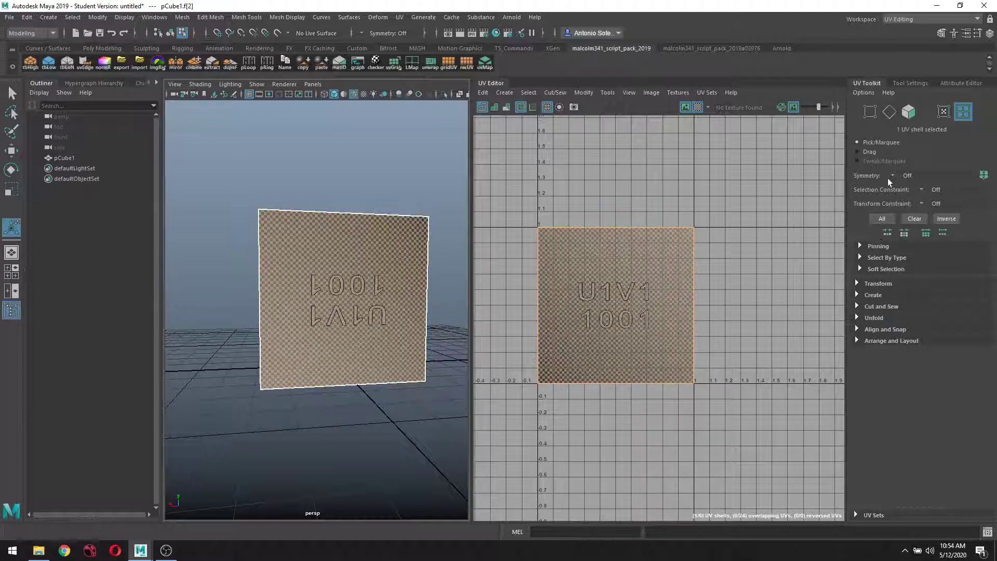
left_click(859, 284)
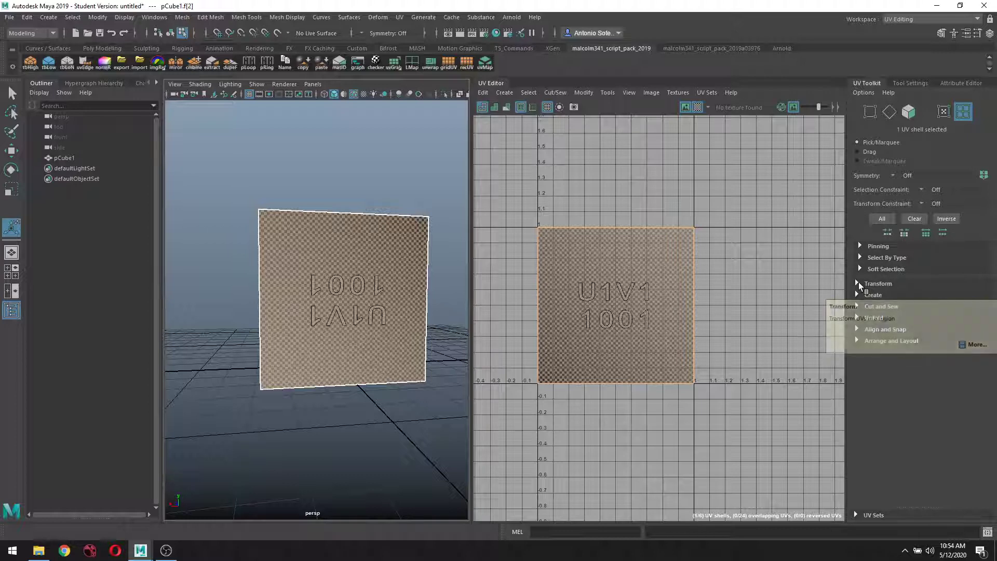
scroll(924, 429, "down", 3)
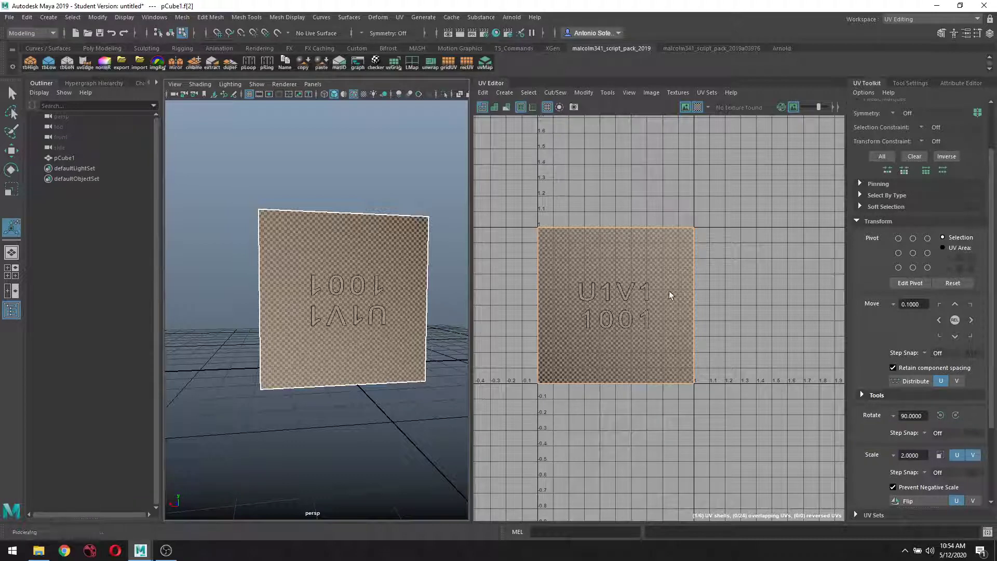
Step: Reselect the cube's back face and rotate its UVs clockwise in 90-degree increments until the checker lettering reads upright
left_click(338, 442)
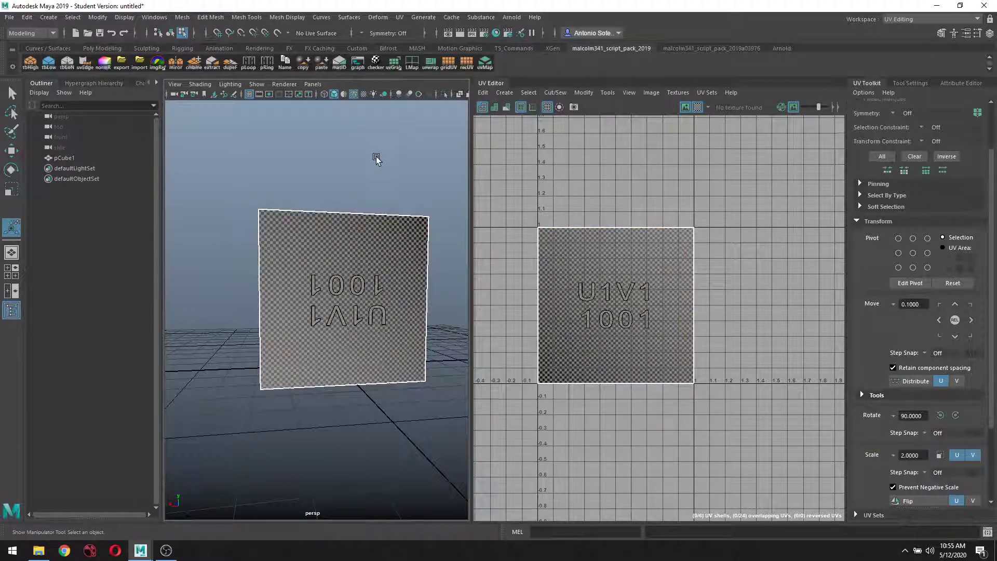
right_click_drag(391, 168, 419, 149)
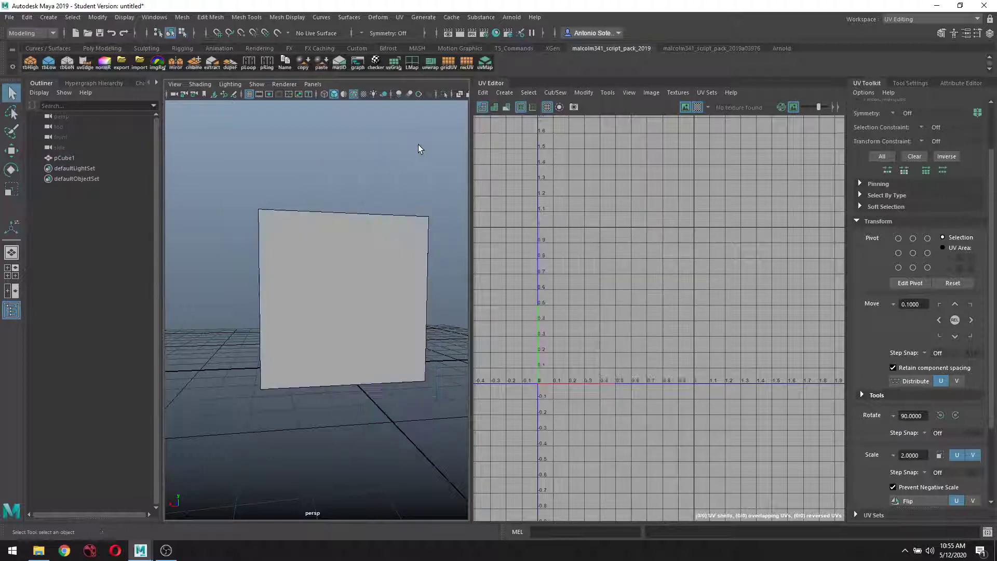
left_click(372, 315)
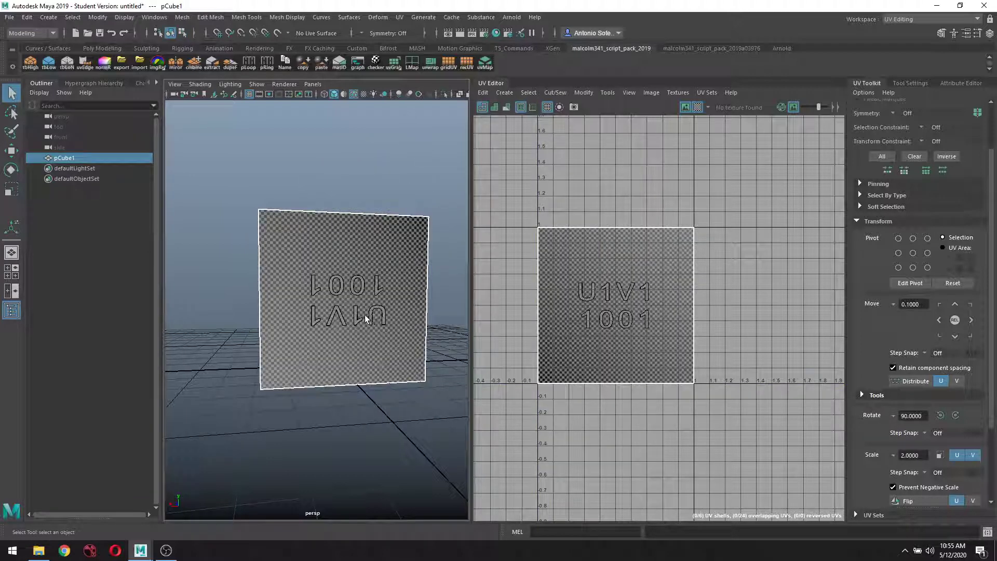
right_click_drag(356, 273, 392, 294)
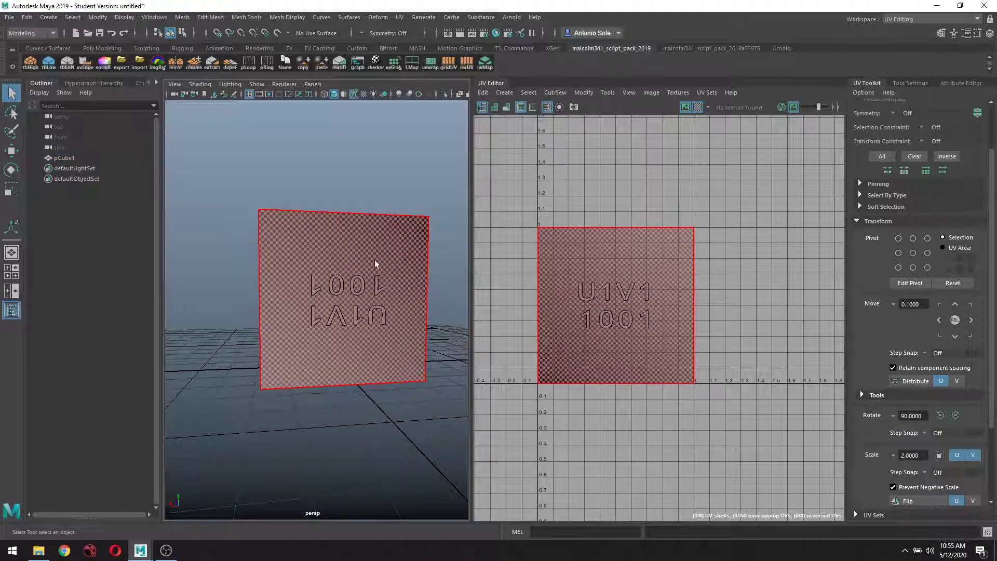
left_click(358, 302)
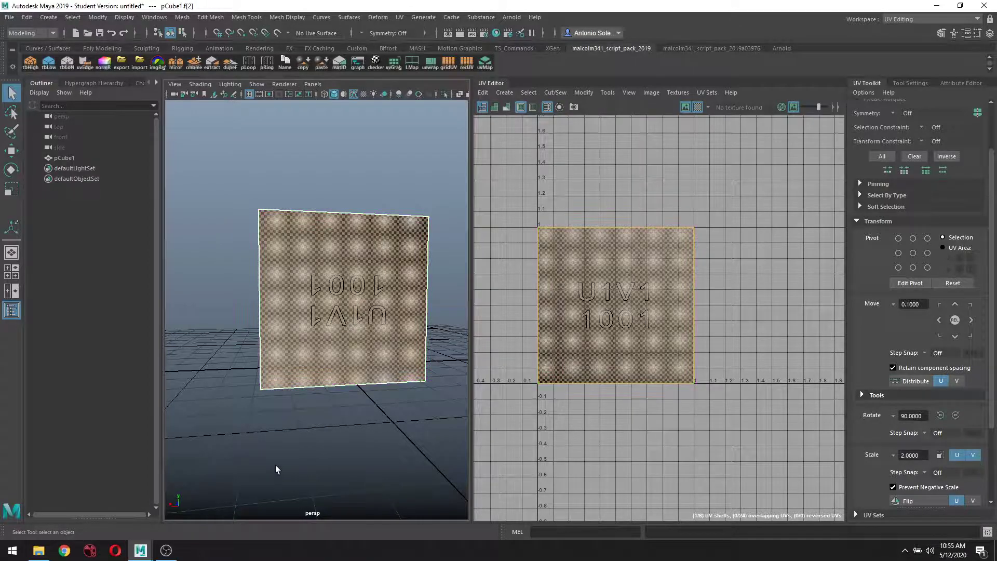
left_click_drag(278, 467, 252, 460, "alt")
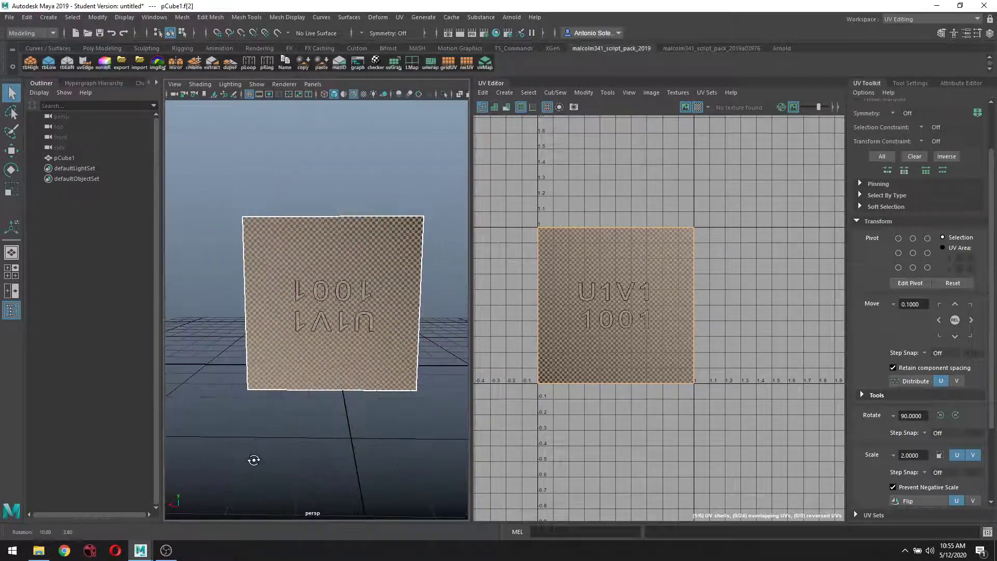
left_click(955, 415)
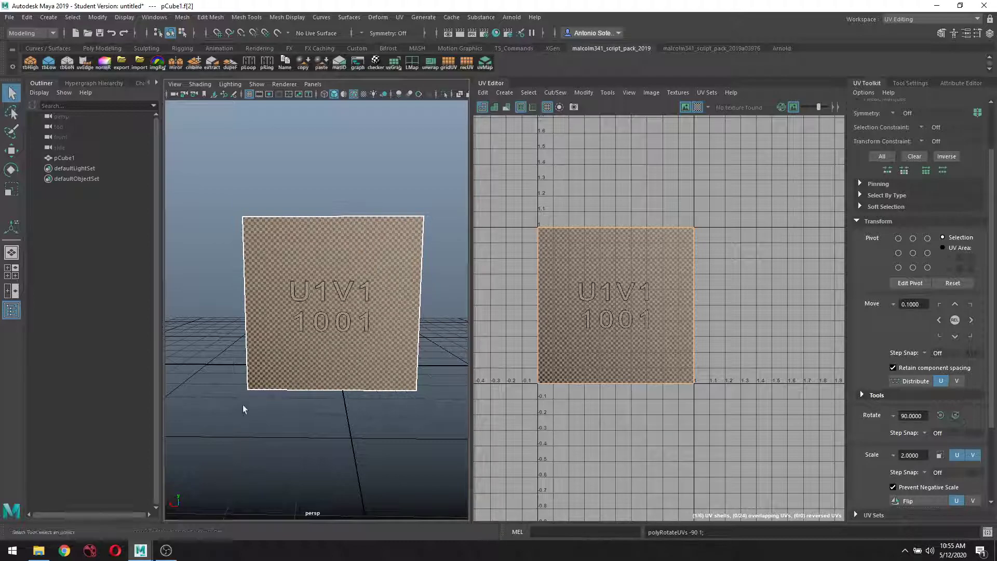
left_click_drag(268, 460, 187, 433, "alt")
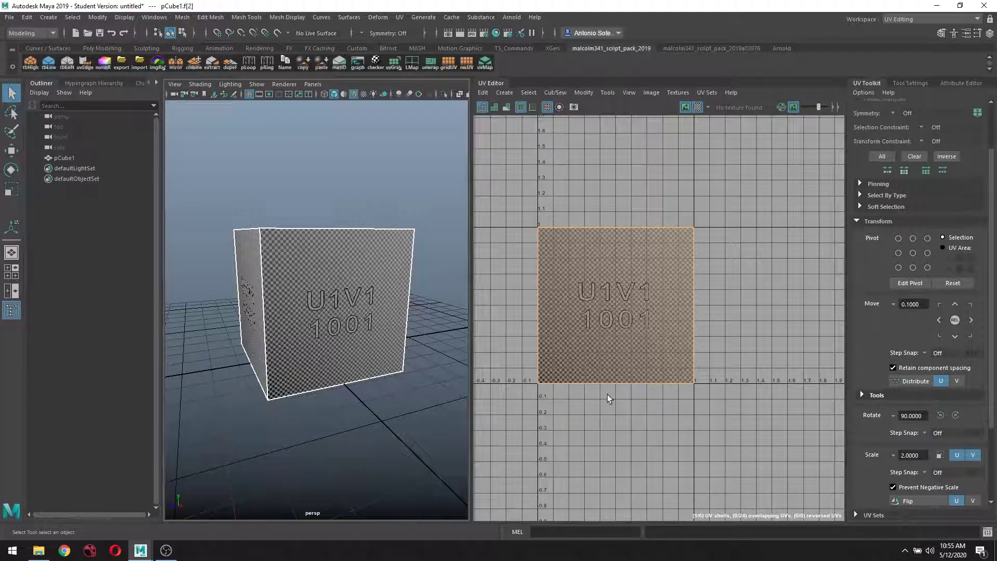
left_click_drag(345, 474, 442, 471, "alt")
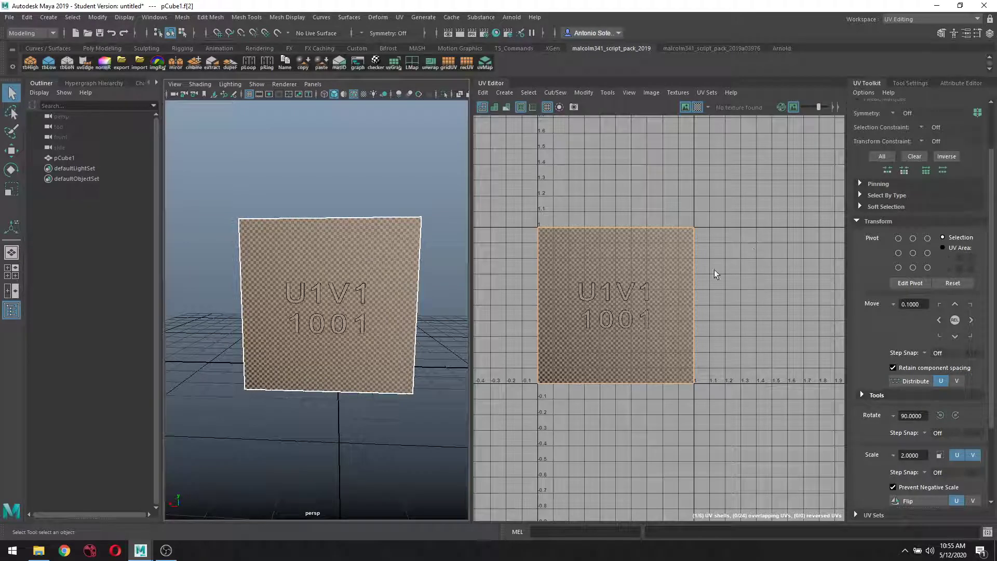
Step: Try rotating the front face's UVs freehand with the Rotate tool in the UV editor and undo the rotation
left_click(644, 290)
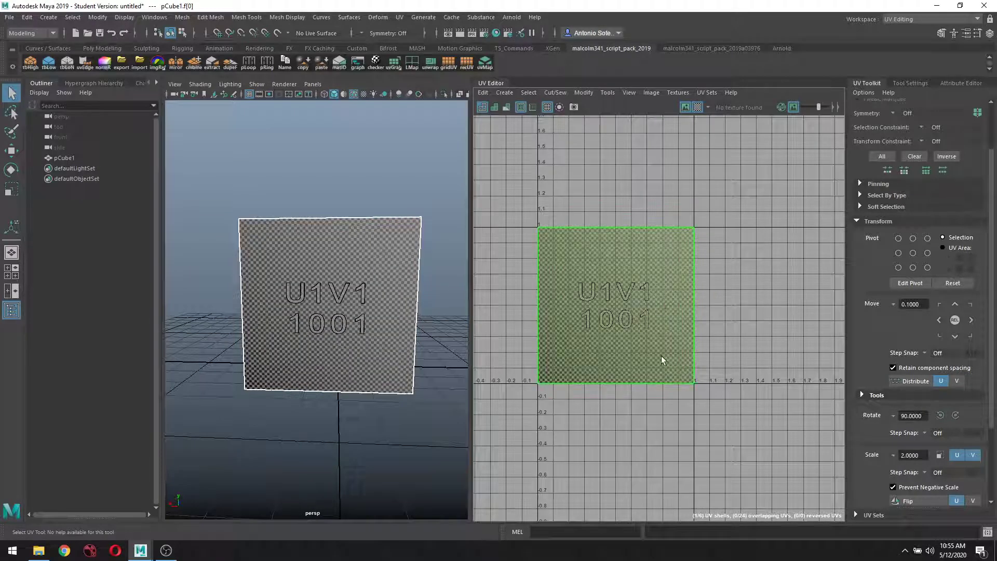
key("e")
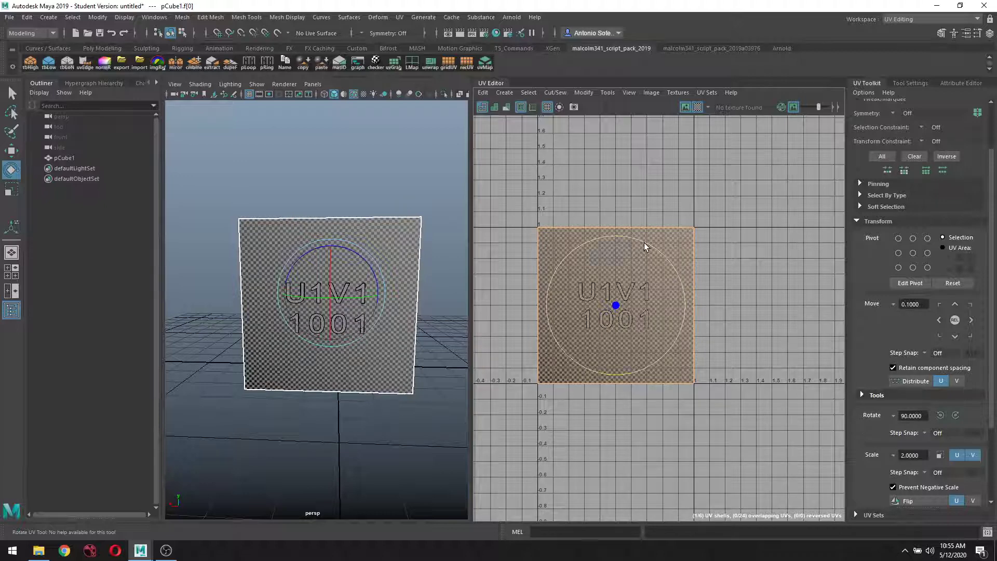
left_click_drag(644, 246, 683, 295)
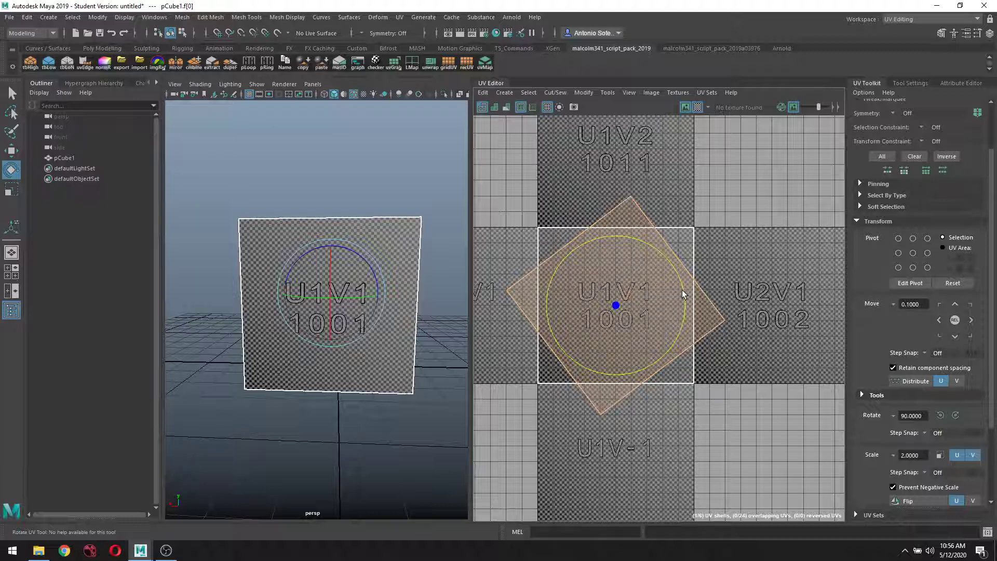
left_click_drag(683, 295, 688, 306)
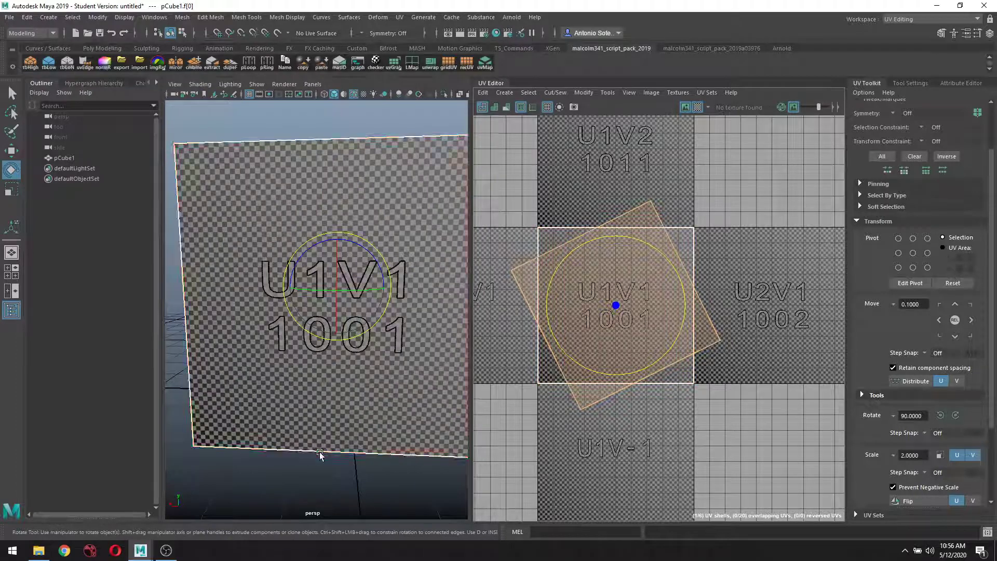
left_click_drag(442, 387, 211, 393, "alt")
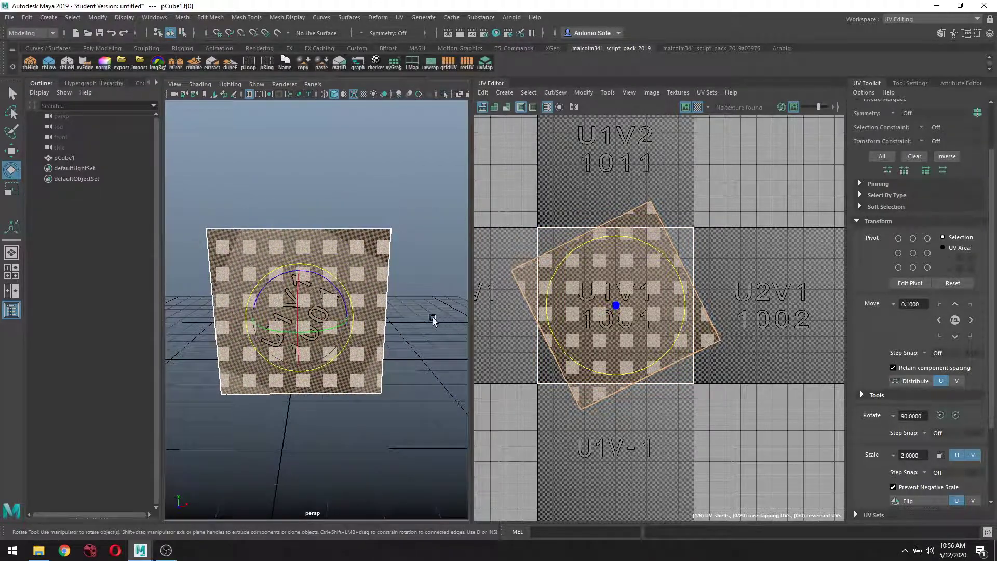
left_click_drag(434, 319, 431, 309, "alt")
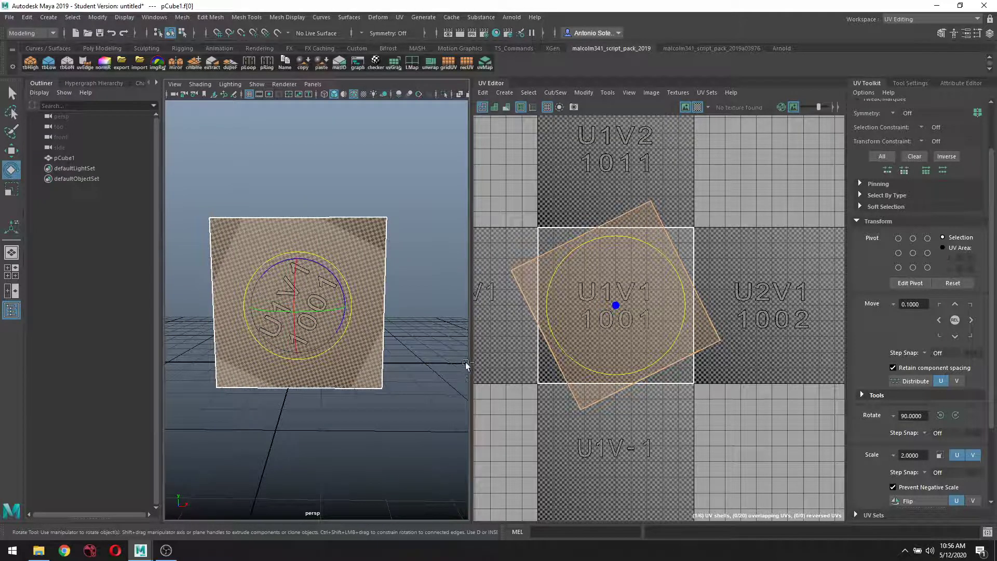
key("ctrl+z")
key("ctrl+z")
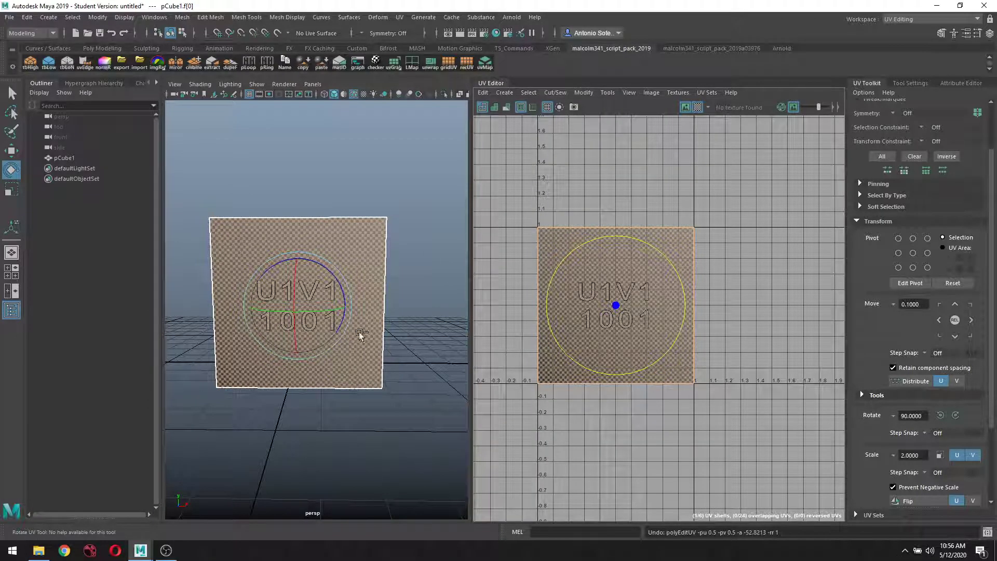
Step: Deselect the face, return to object mode and select the whole cube with the Move tool
left_click_drag(464, 358, 367, 396, "alt")
left_click(427, 345)
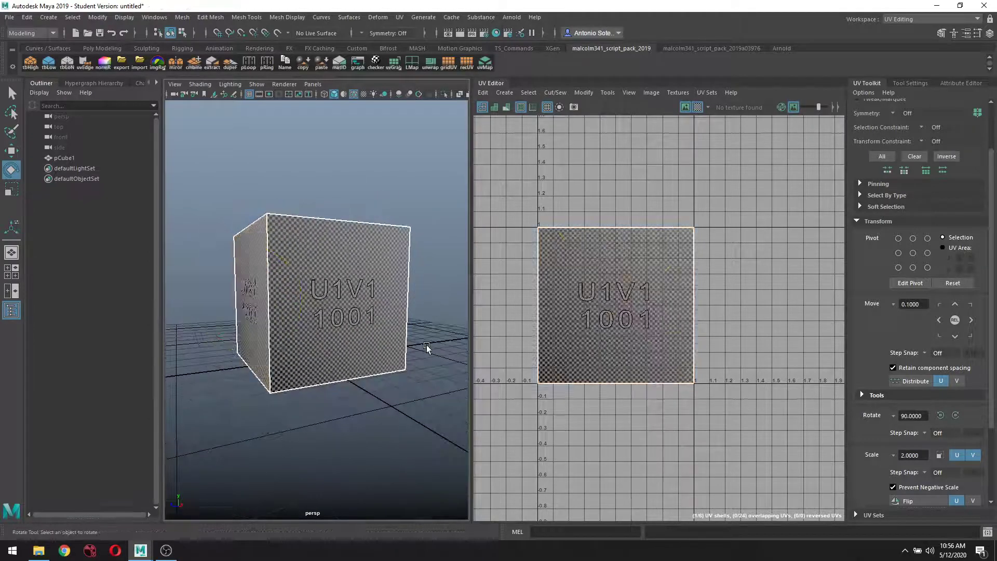
right_click_drag(443, 269, 460, 251)
left_click(445, 277)
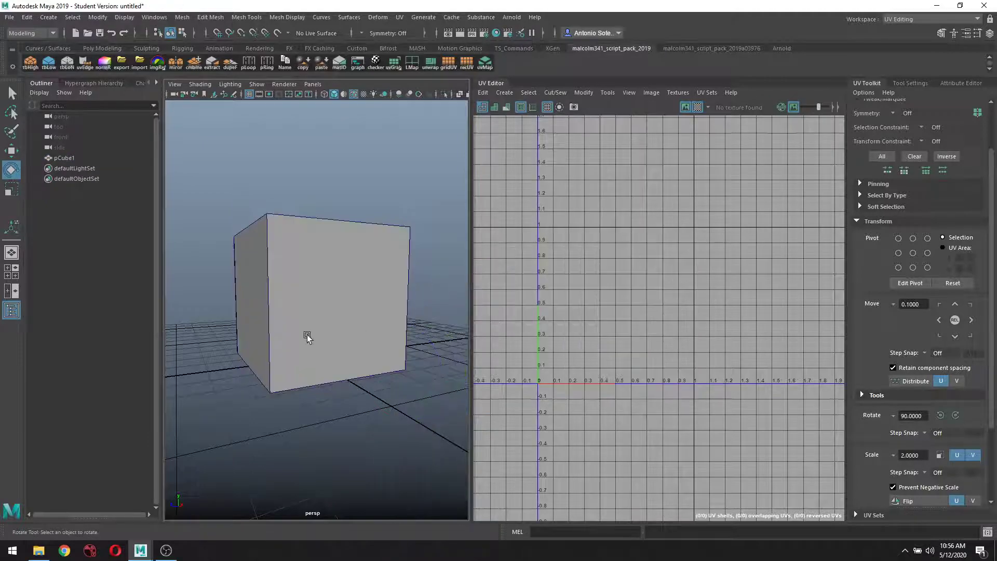
left_click(308, 338)
key("w")
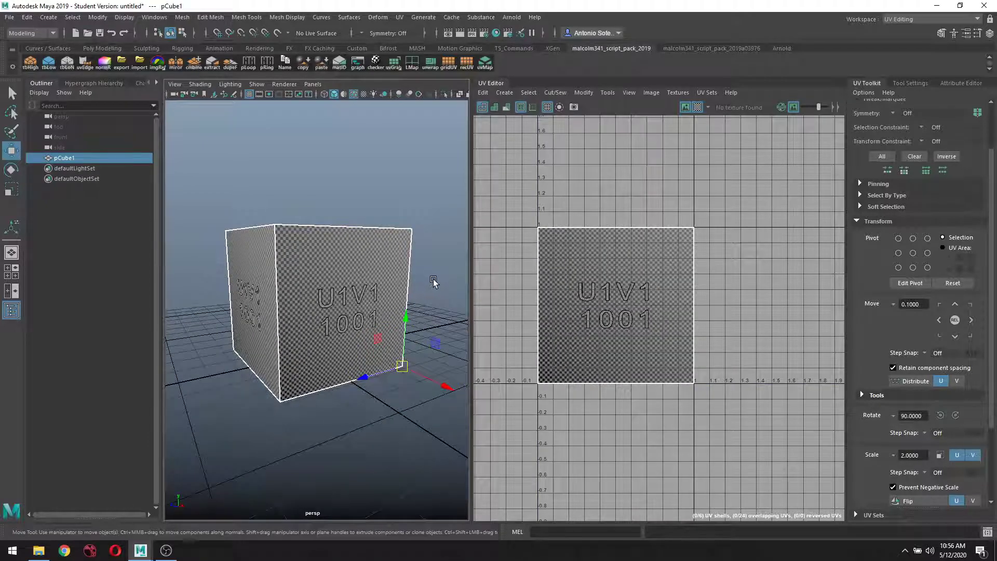
Step: Check the lettering orientation around the cube and switch the UV editor to UV Shell selection mode
left_click_drag(435, 283, 304, 337, "alt")
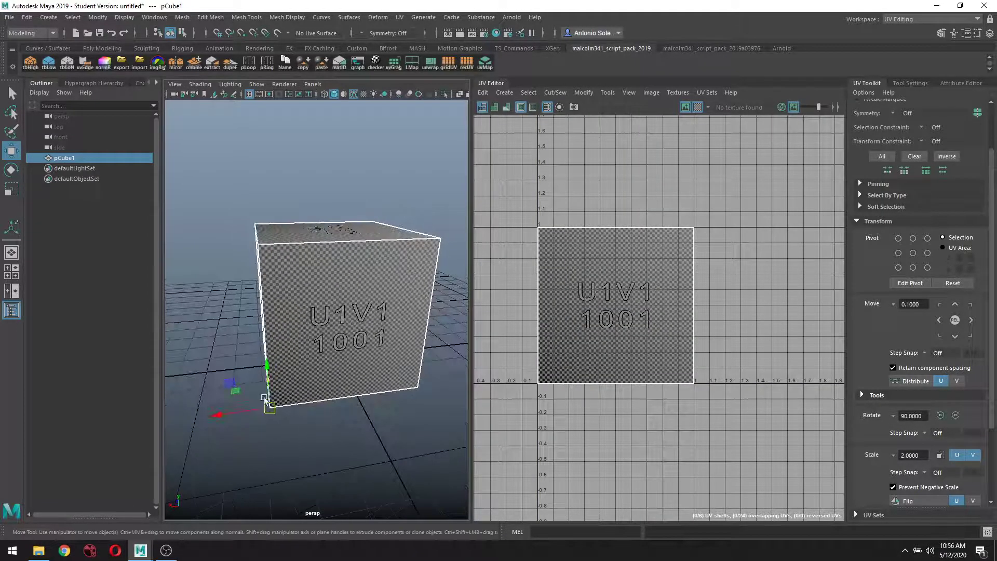
left_click_drag(256, 468, 314, 432, "alt")
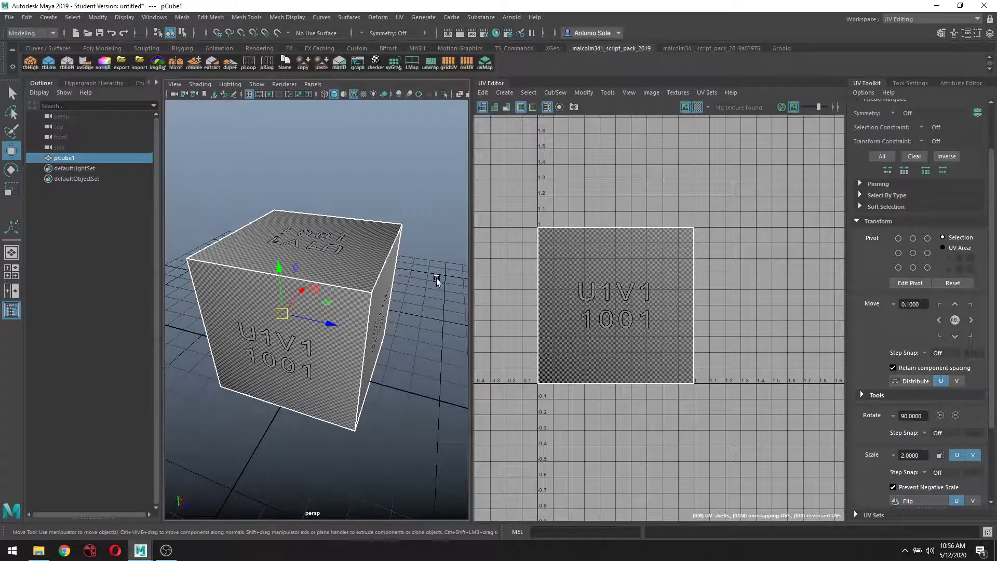
left_click_drag(436, 280, 416, 187, "alt")
left_click_drag(412, 234, 393, 256, "alt")
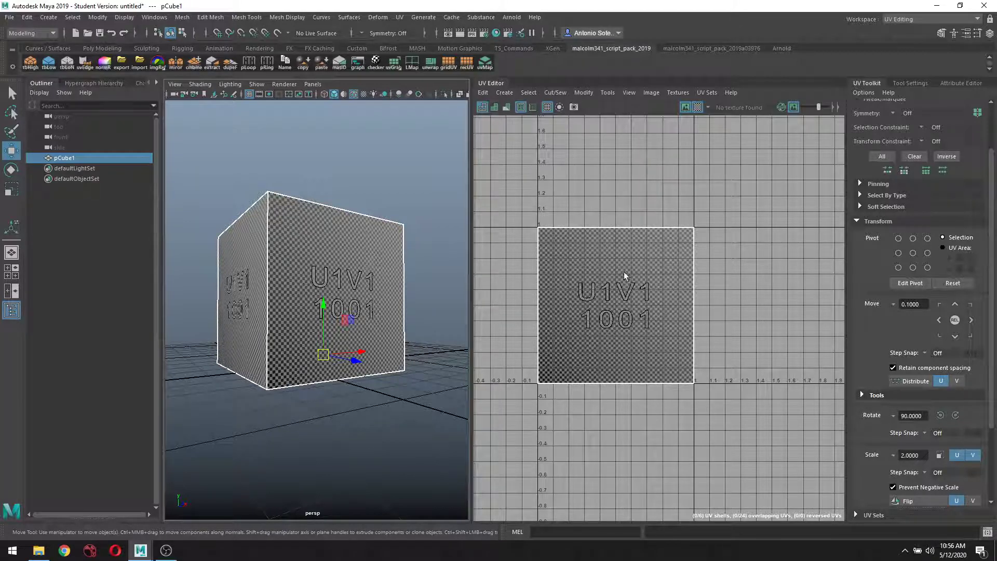
right_click(713, 251)
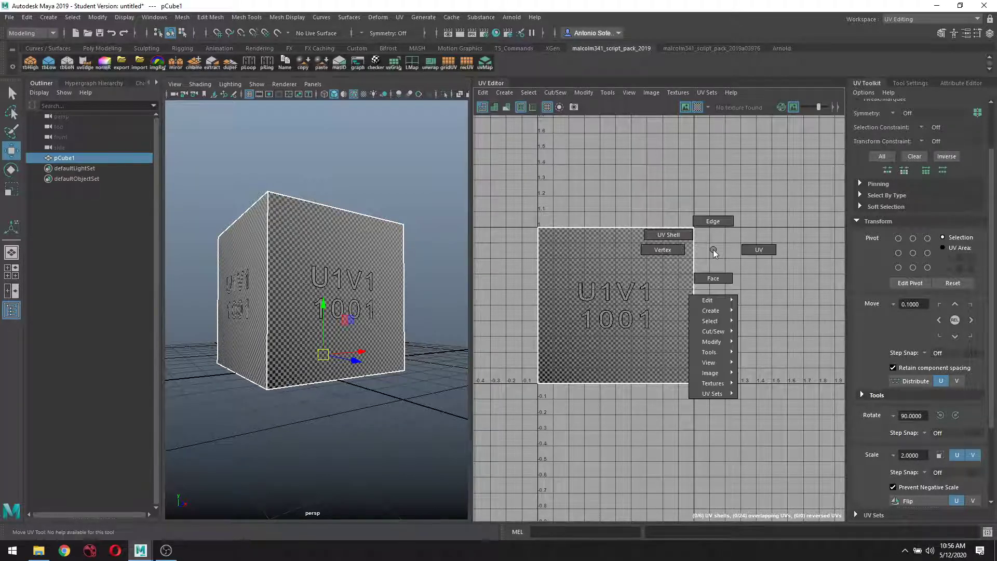
left_click(669, 235)
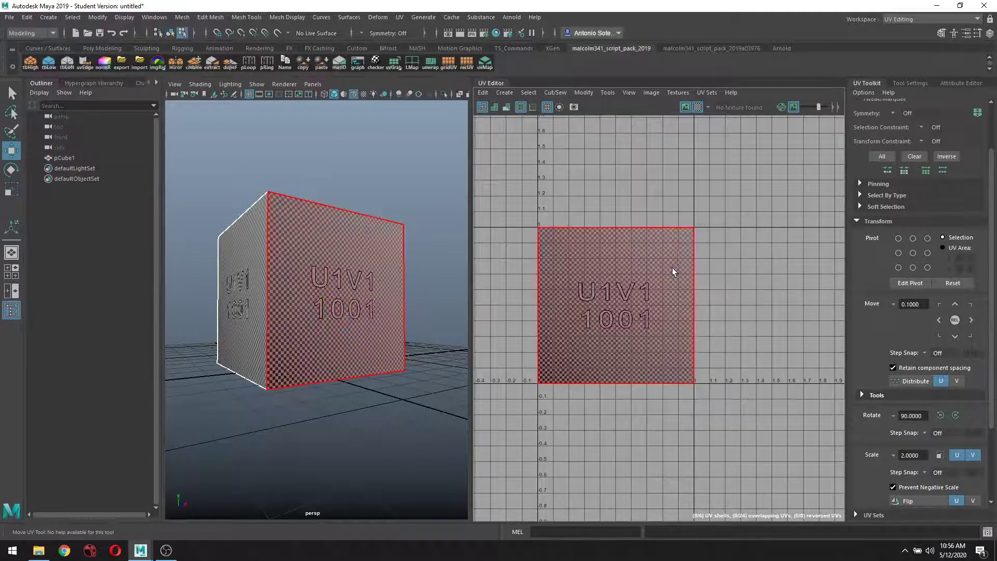
Step: Try moving the front face's UV shell out of the 0 to 1 space into the neighbouring 1002 tile and undo the move
left_click(668, 267)
left_click_drag(688, 307, 847, 306)
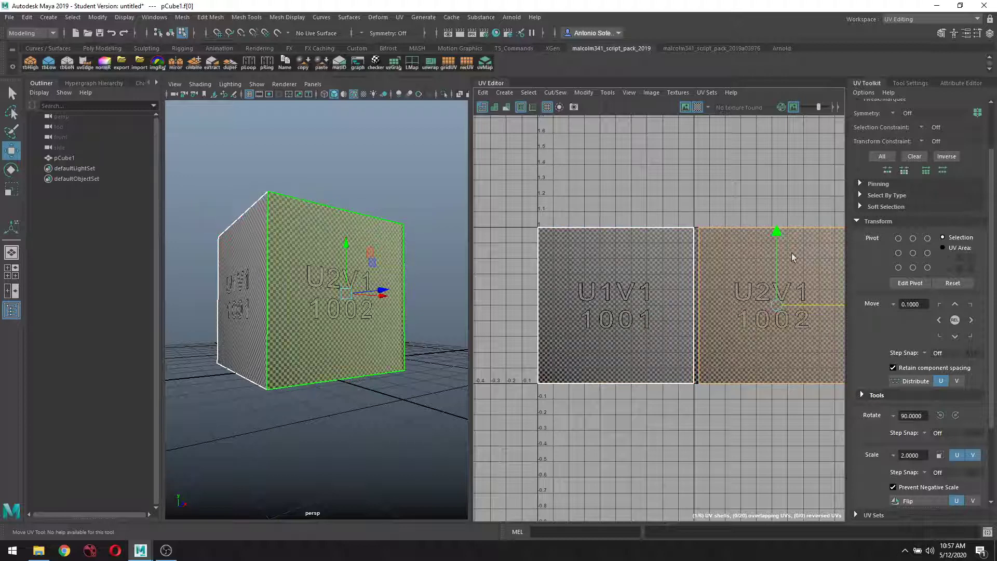
key("ctrl+z")
left_click(752, 319)
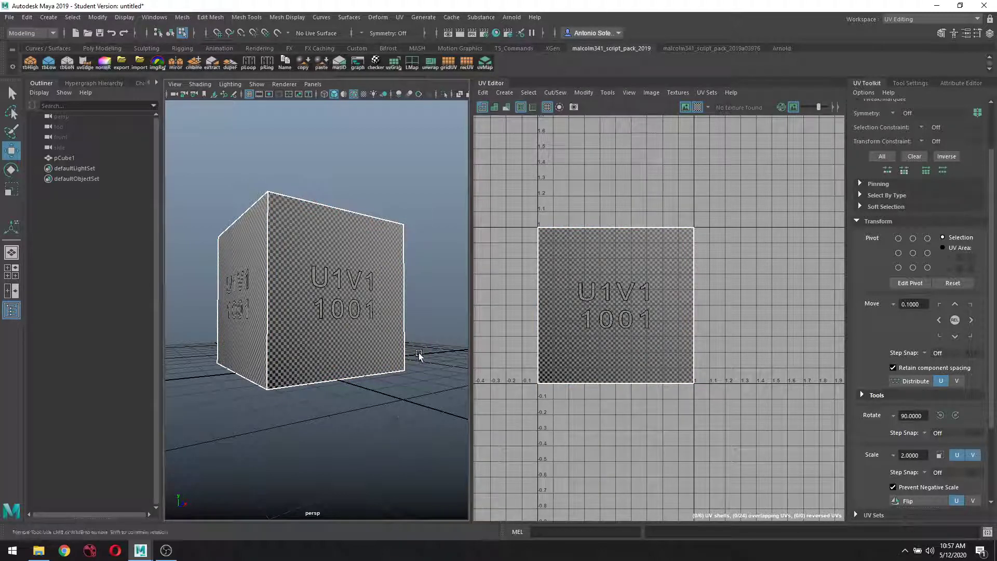
Step: Switch the workspace to Maya Classic after checking the checker lettering around the cube
left_click_drag(421, 354, 405, 381, "alt")
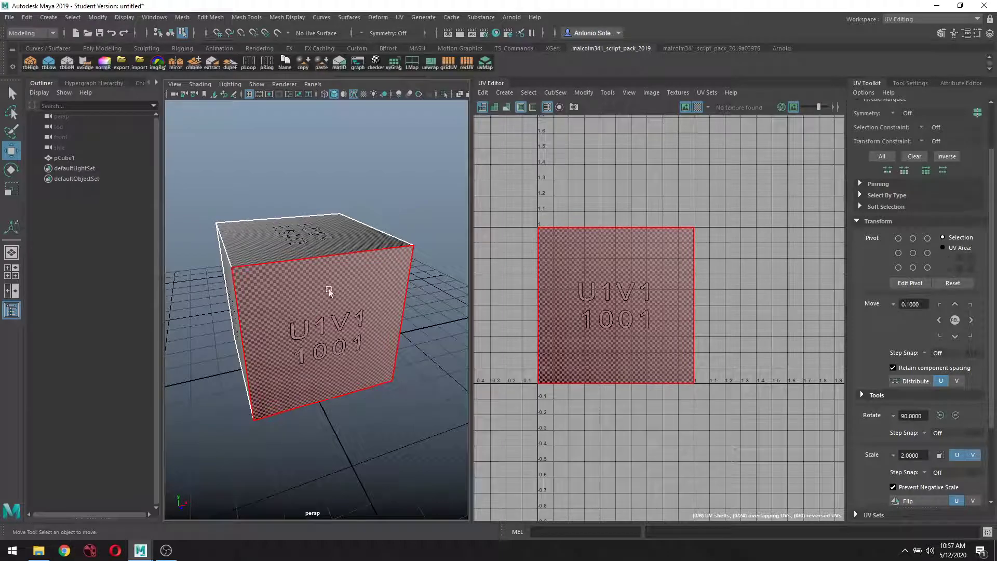
left_click_drag(412, 374, 341, 319, "alt")
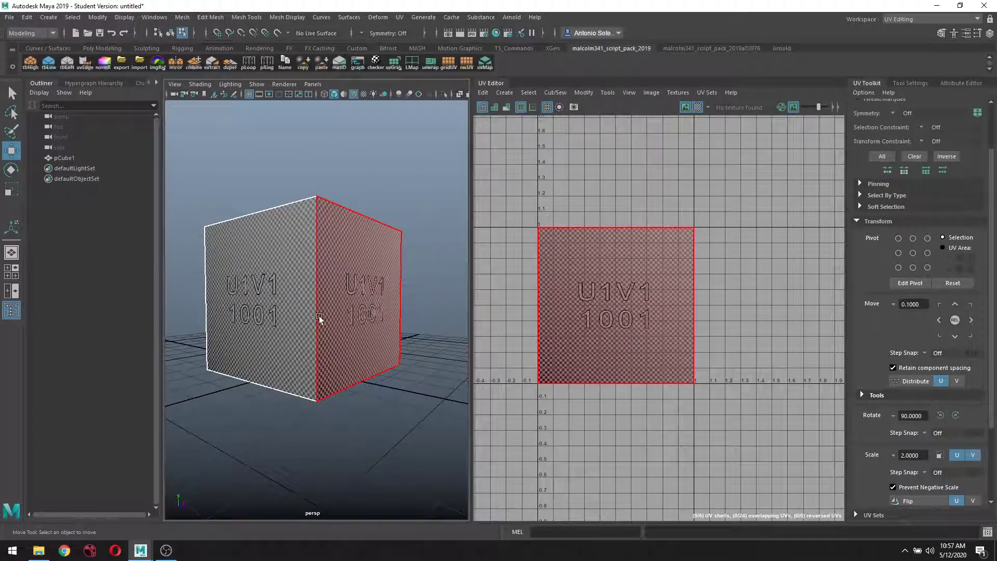
left_click_drag(439, 363, 403, 419, "alt")
scroll(390, 430, "down", 6)
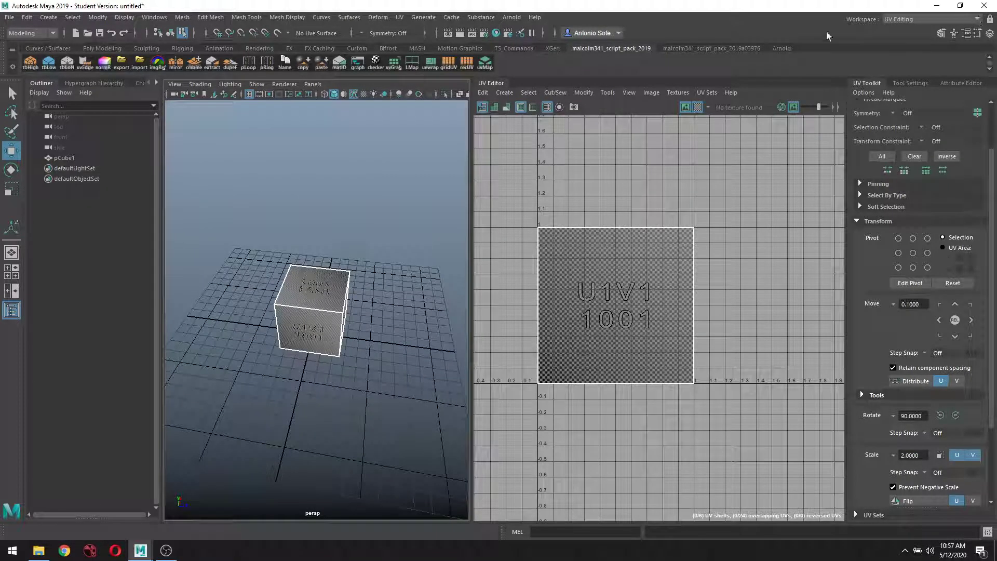
left_click(978, 19)
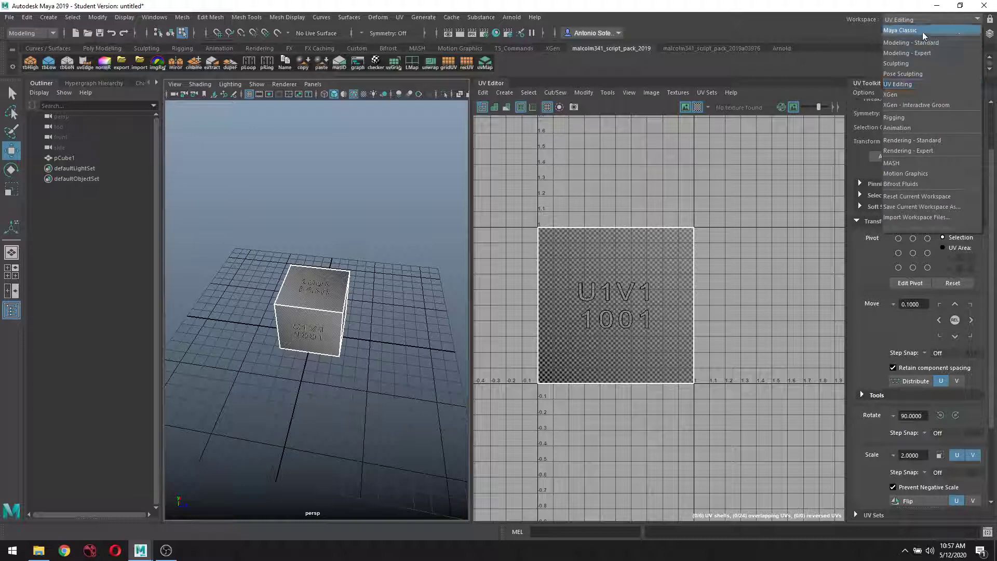
left_click(922, 32)
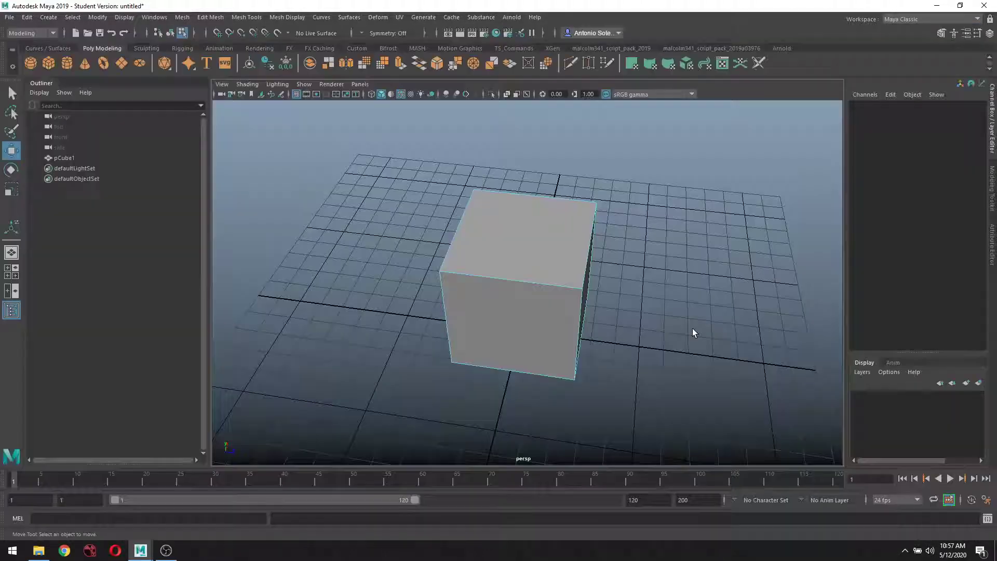
Step: Return to object mode, select the whole cube and delete its construction history
right_click(676, 262)
left_click(713, 248)
left_click(685, 280)
left_click_drag(683, 281, 594, 310, "alt")
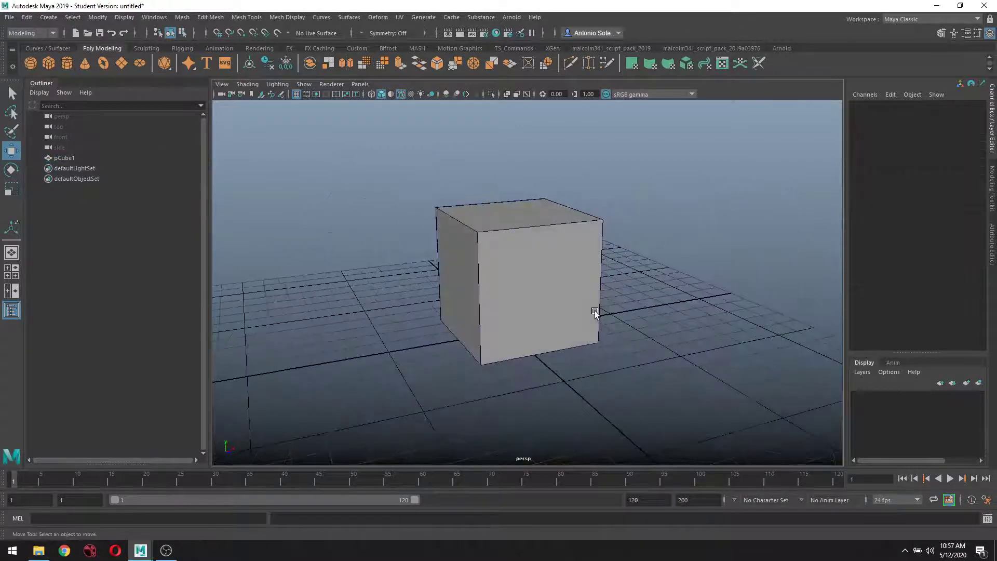
left_click(537, 266)
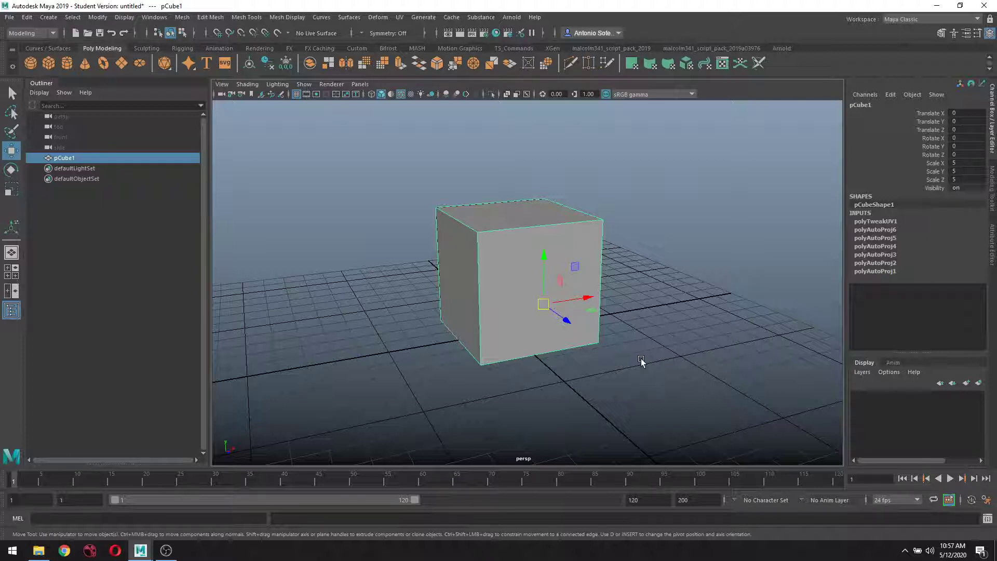
key("alt+shift+d")
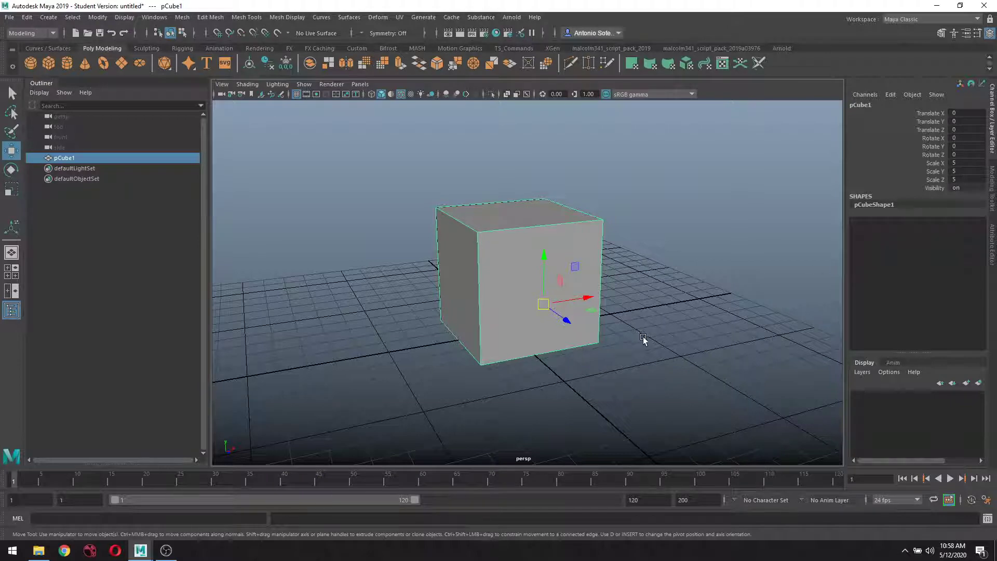
left_click_drag(651, 347, 679, 304, "alt")
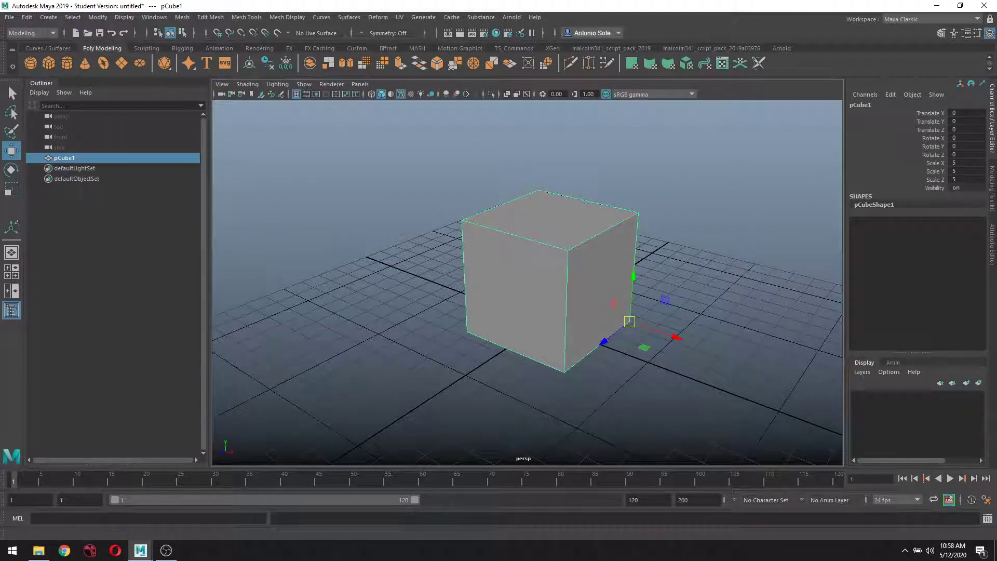